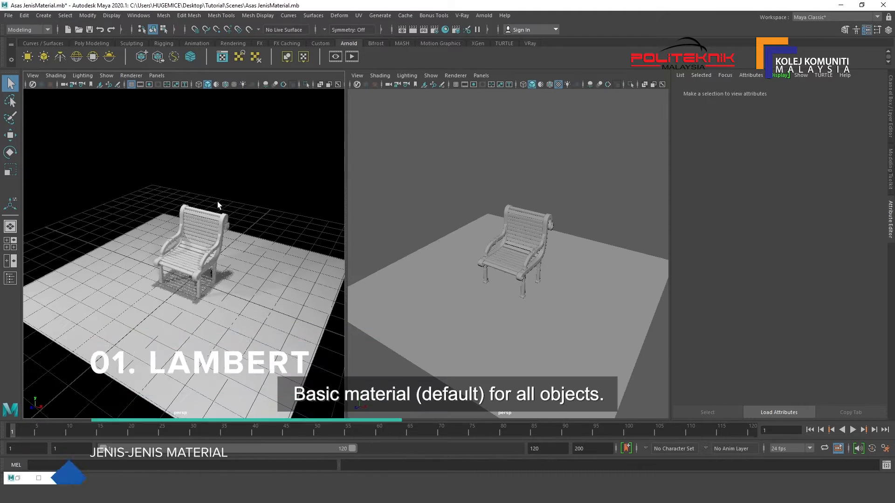
# Step: Assign a new Maya Blinn material to the chair's frame with the armrests and legs
pyautogui.scroll(5, 218, 202)
pyautogui.moveTo(218, 203)
pyautogui.keyDown('alt'); pyautogui.mouseDown()
pyautogui.moveTo(243, 207)
pyautogui.moveTo(208, 214)
pyautogui.moveTo(218, 204)
pyautogui.moveTo(189, 186)
pyautogui.mouseUp(); pyautogui.keyUp('alt')
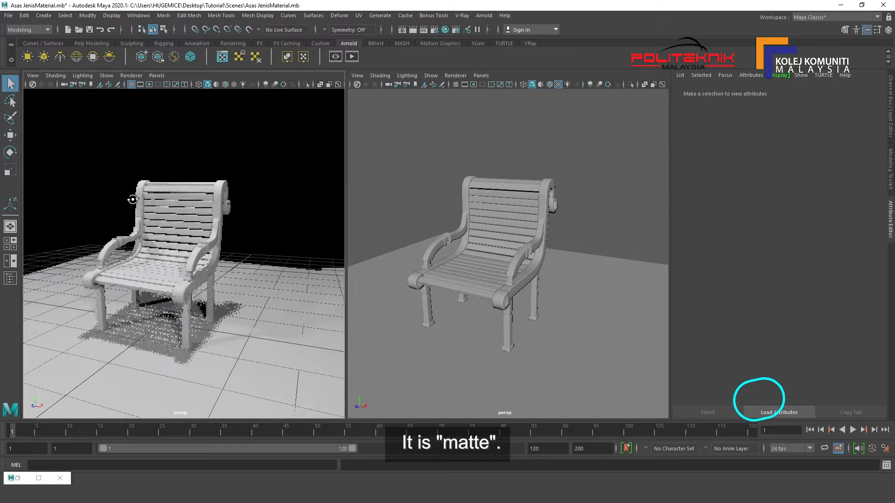
pyautogui.keyDown('alt'); pyautogui.moveTo(133, 200); pyautogui.dragTo(128, 210); pyautogui.keyUp('alt')
pyautogui.scroll(3, 127, 211)
pyautogui.scroll(-5, 127, 212)
pyautogui.scroll(3, 132, 214)
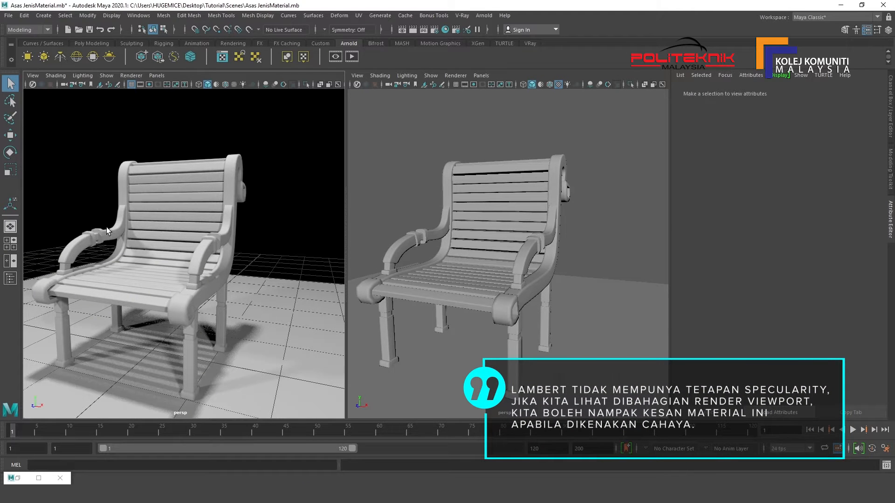
pyautogui.moveTo(562, 163); pyautogui.dragTo(558, 346, button='right')
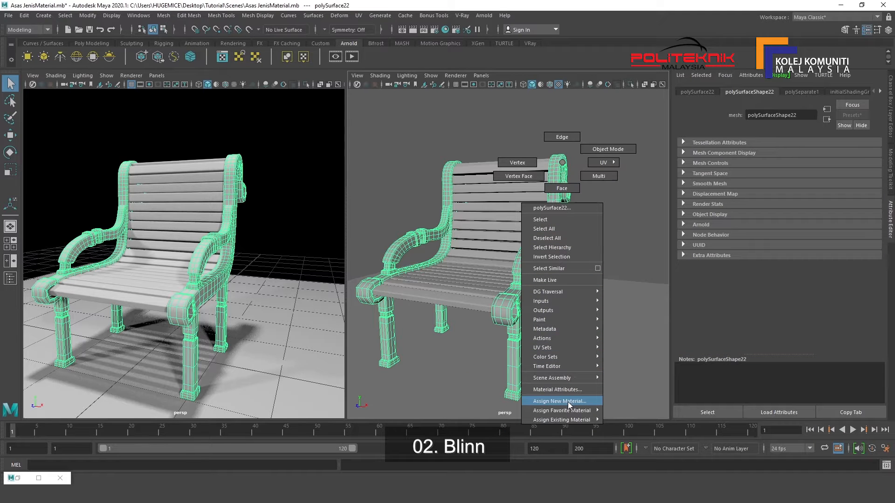
pyautogui.moveTo(567, 402); pyautogui.dragTo(568, 402, button='right')
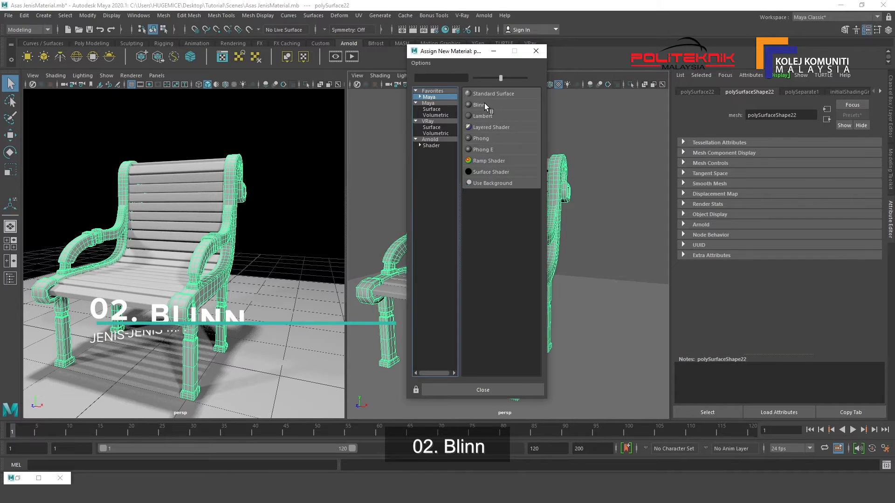
pyautogui.click(485, 103)
# Step: Set the Blinn material's base color to pure blue and deselect the chair frame
pyautogui.click(765, 196)
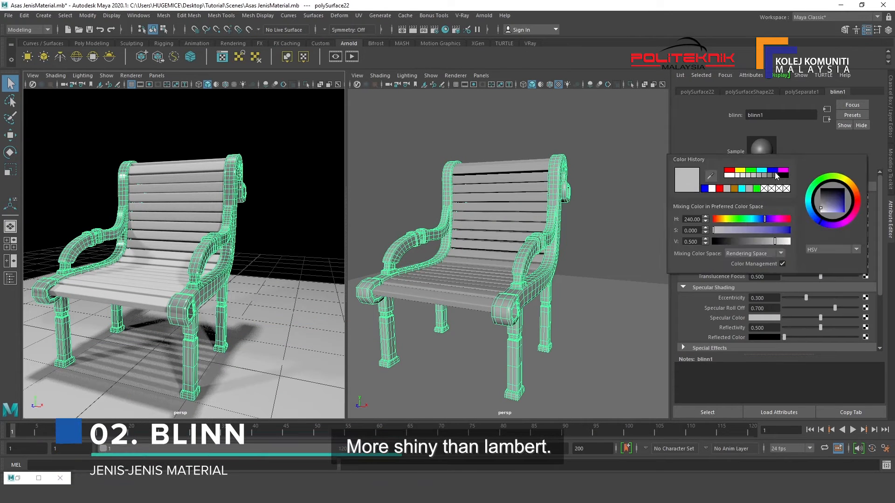
pyautogui.click(775, 171)
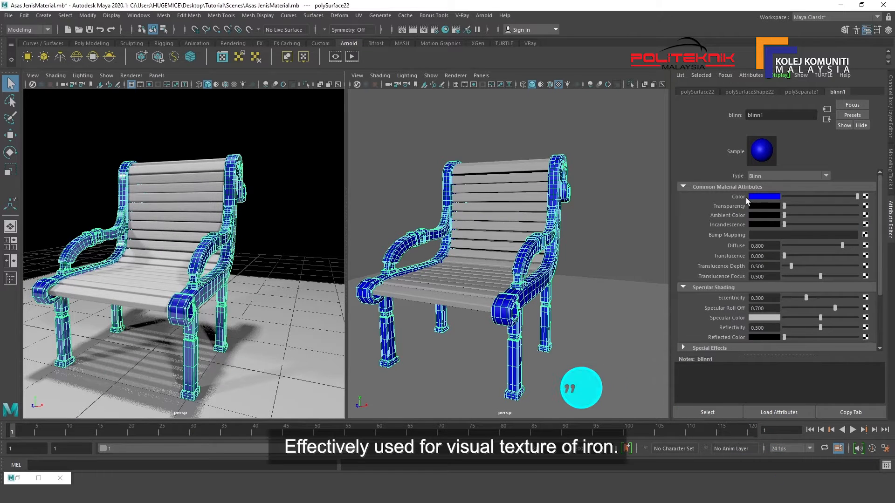
pyautogui.click(341, 183)
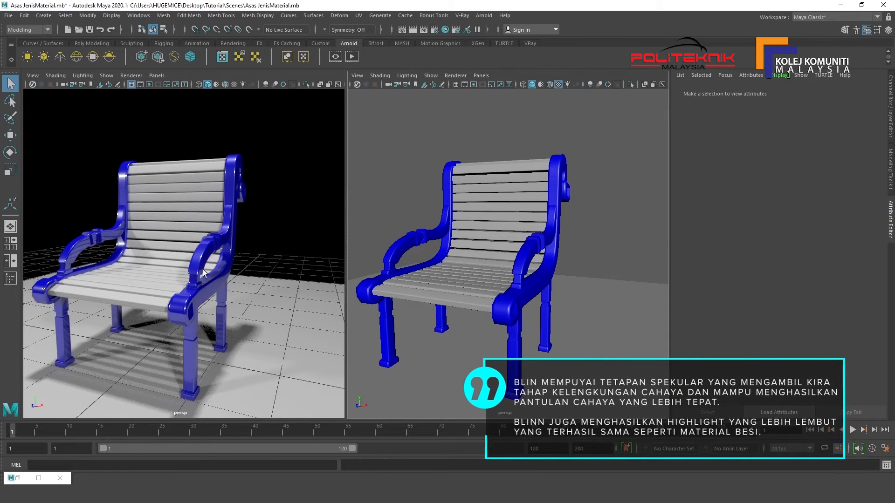
# Step: Set the Blinn material's specular color to red and its reflectivity to 0.465
pyautogui.click(237, 169)
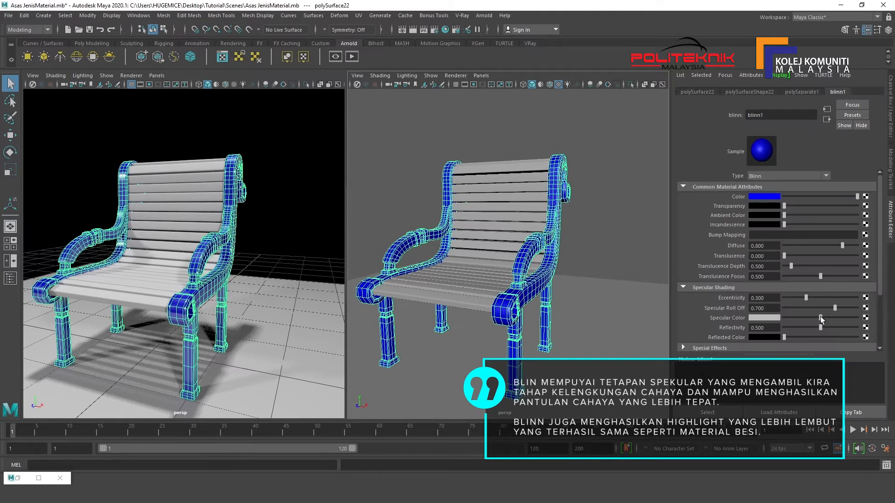
pyautogui.click(769, 318)
pyautogui.click(727, 312)
pyautogui.click(617, 231)
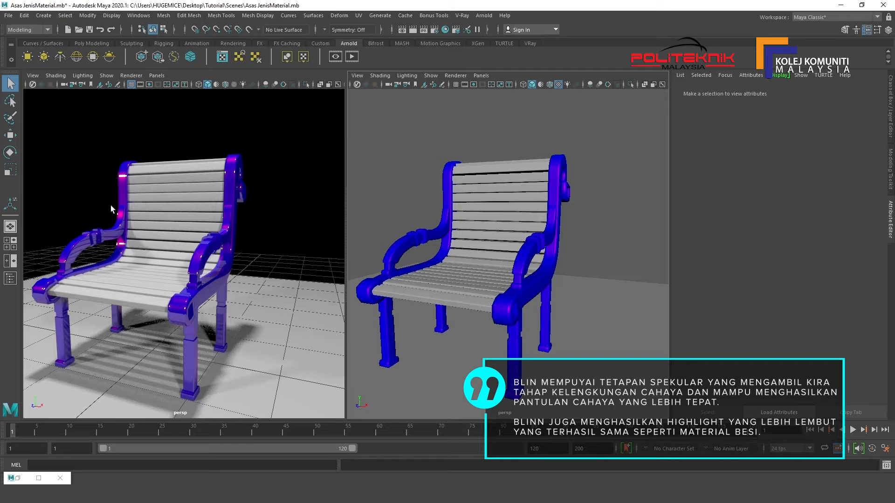
# Step: Assign a new Maya Phong material to the chair frame and deselect it
pyautogui.rightClick(541, 170)
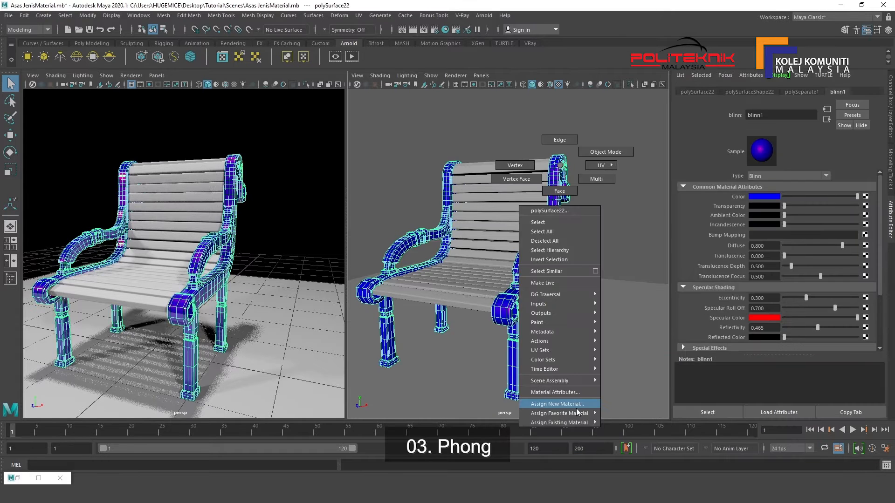
pyautogui.click(576, 398)
pyautogui.click(483, 138)
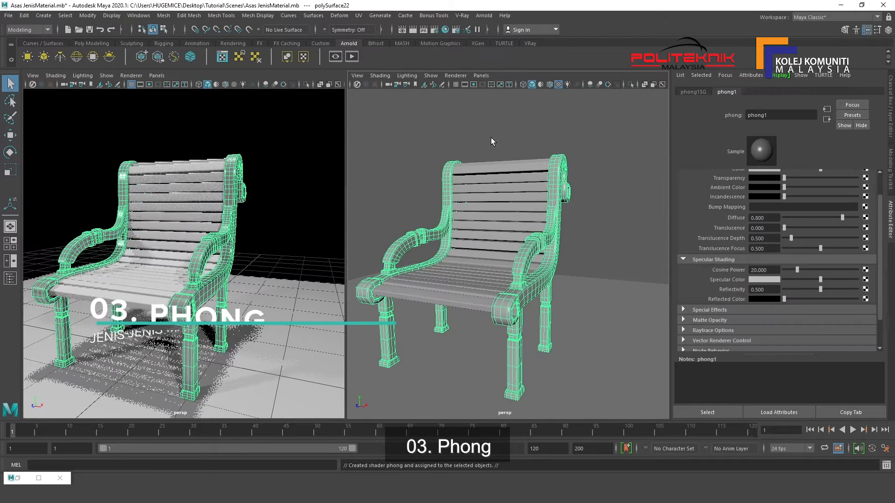
pyautogui.click(588, 184)
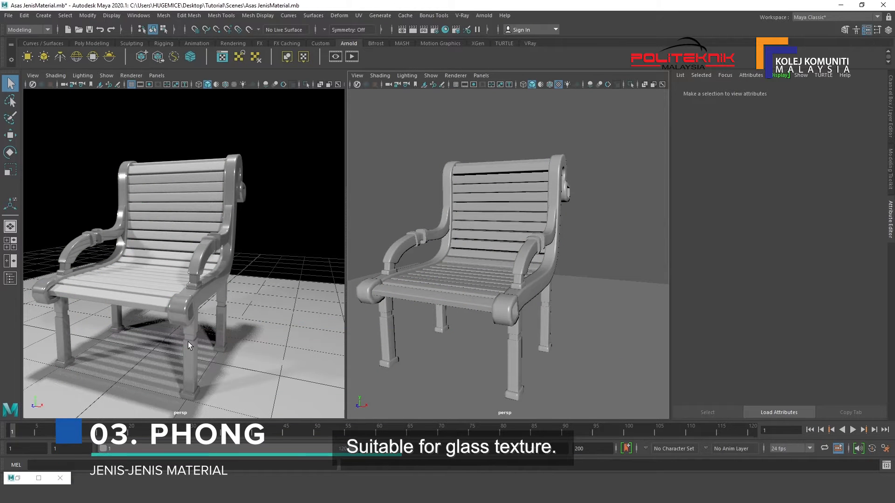
# Step: Set the Phong material's specular color to green and its reflectivity to 0.948
pyautogui.click(543, 254)
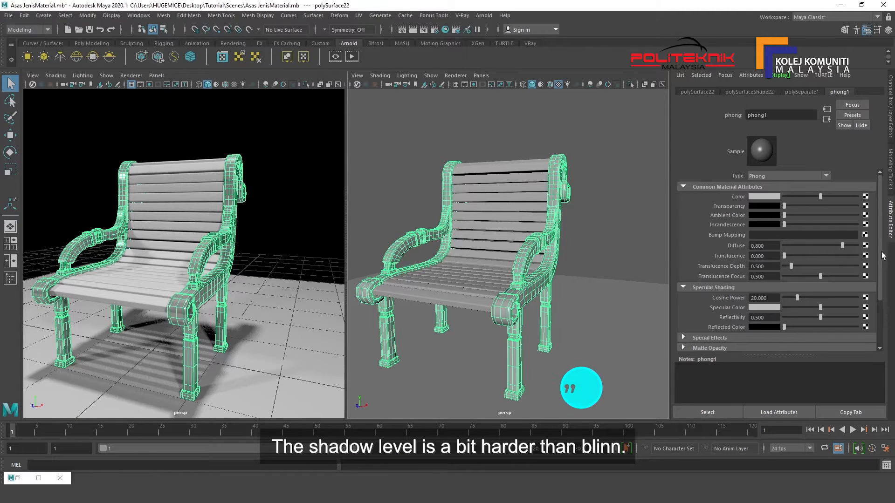
pyautogui.scroll(-2, 883, 271)
pyautogui.scroll(-2, 876, 277)
pyautogui.click(765, 266)
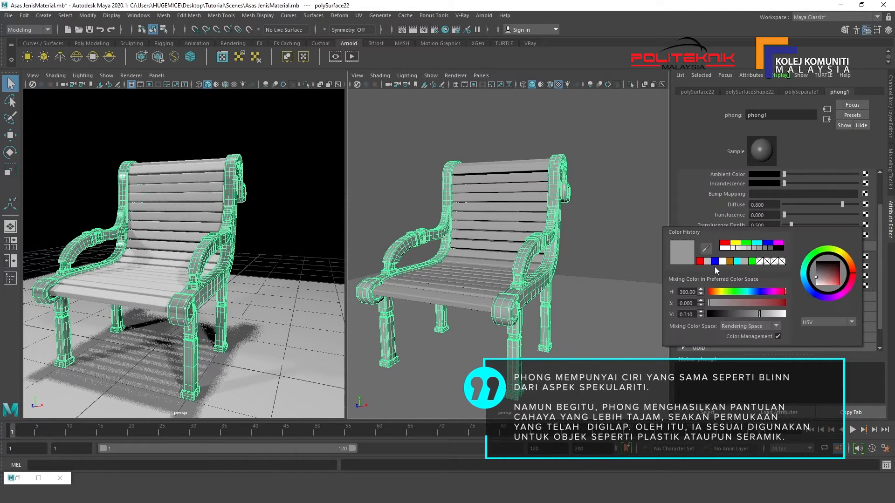
pyautogui.click(753, 261)
pyautogui.click(241, 167)
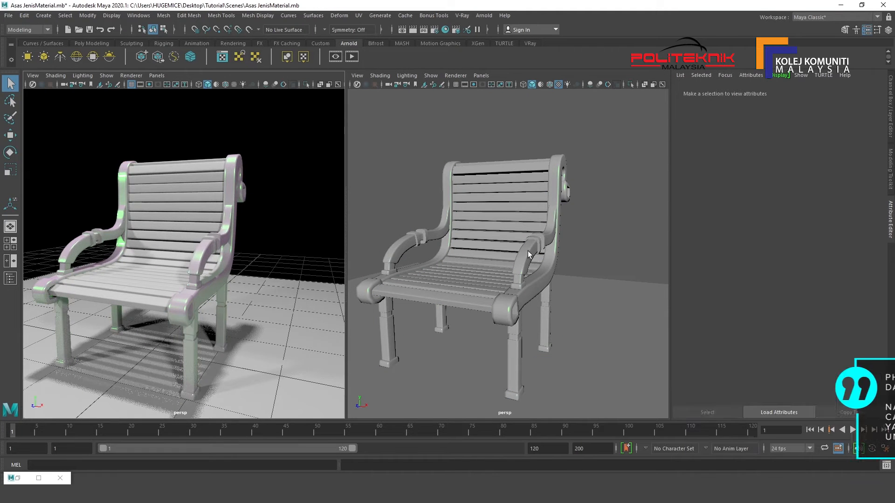
# Step: Assign a new Maya Phong E material to the chair frame
pyautogui.click(557, 172)
pyautogui.rightClick(556, 173)
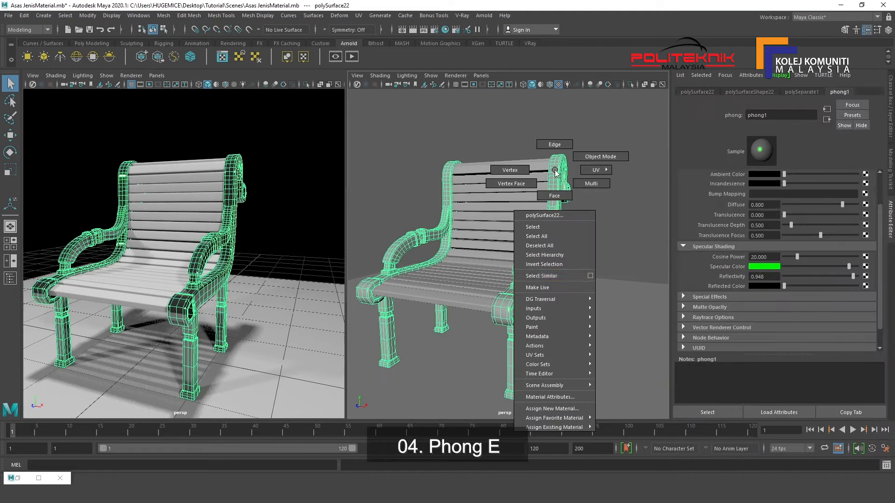
pyautogui.click(567, 408)
pyautogui.click(435, 146)
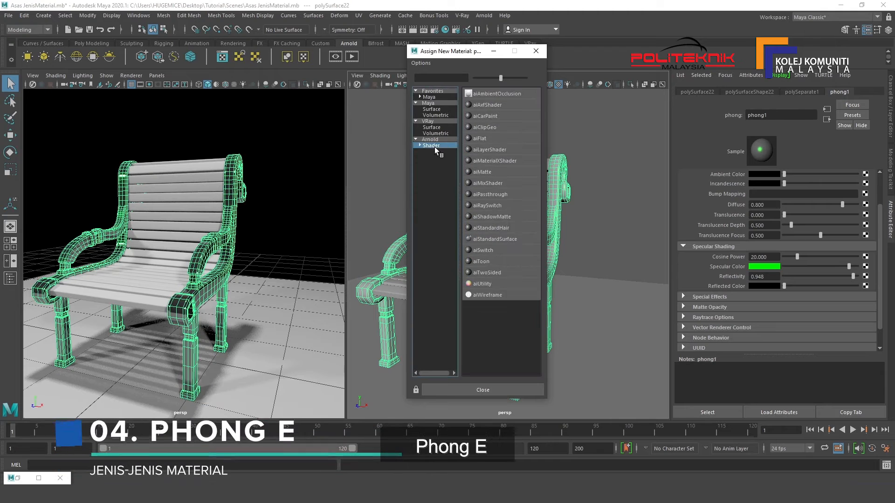
pyautogui.click(431, 97)
pyautogui.click(484, 148)
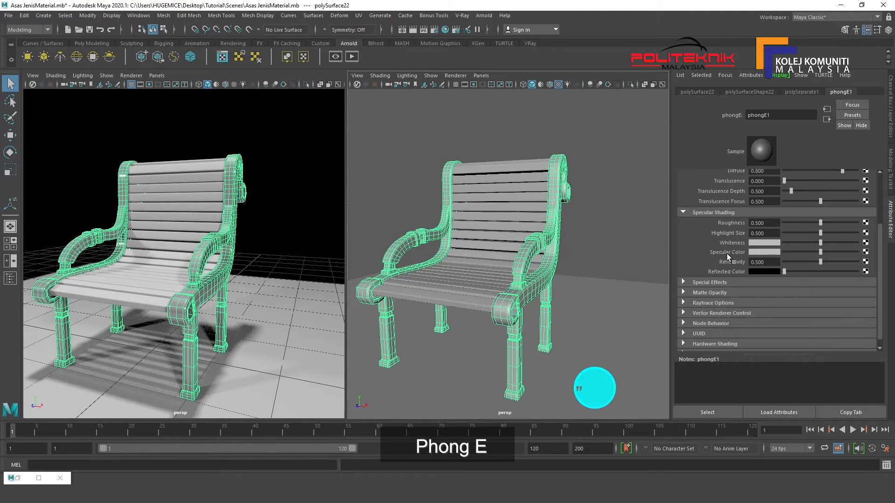
# Step: Raise the Phong E material's reflectivity to about 0.826 and deselect the chair frame
pyautogui.scroll(-1, 730, 240)
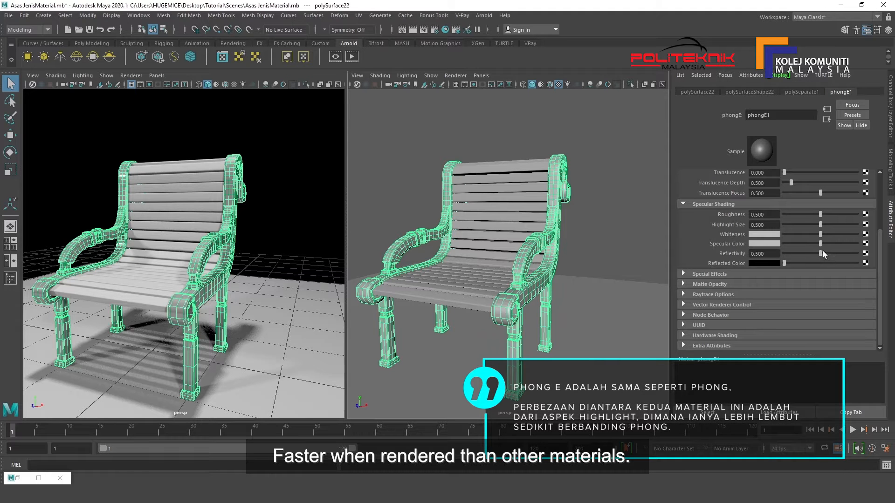
pyautogui.moveTo(823, 253); pyautogui.dragTo(843, 256)
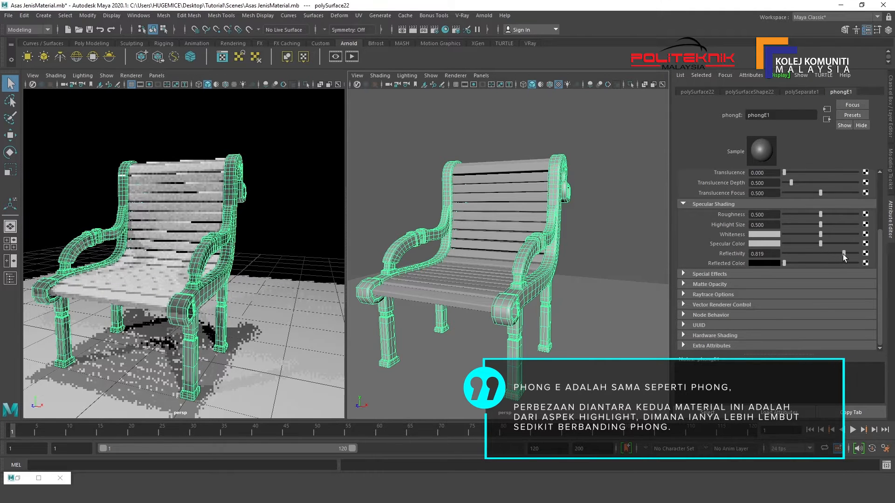
pyautogui.click(605, 236)
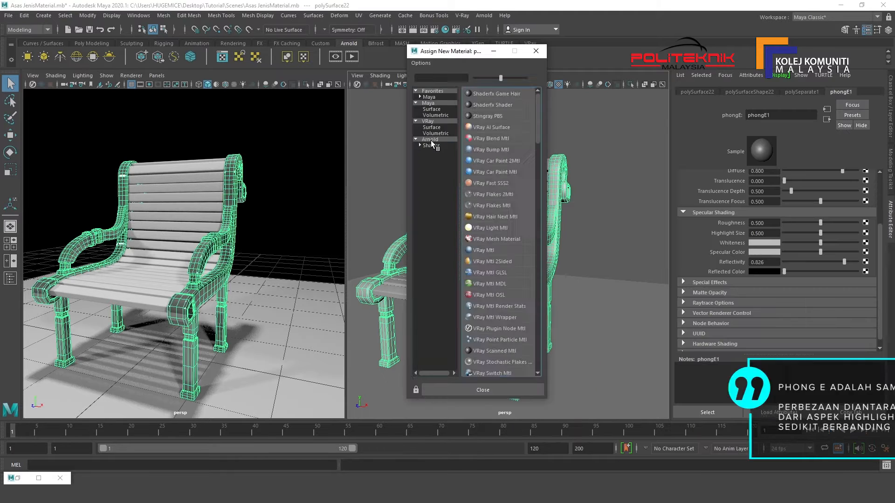
# Step: Assign a new Arnold aiStandardSurface material to the chair frame and deselect it
pyautogui.click(431, 145)
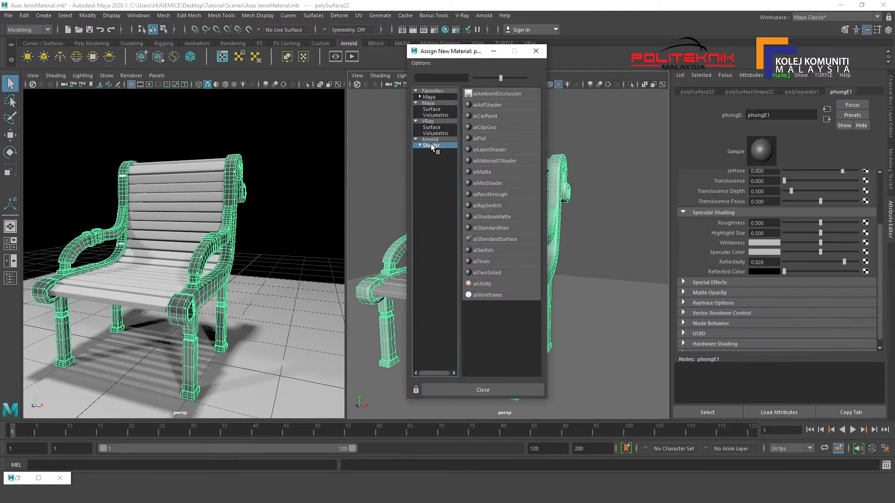
pyautogui.click(496, 239)
pyautogui.click(561, 143)
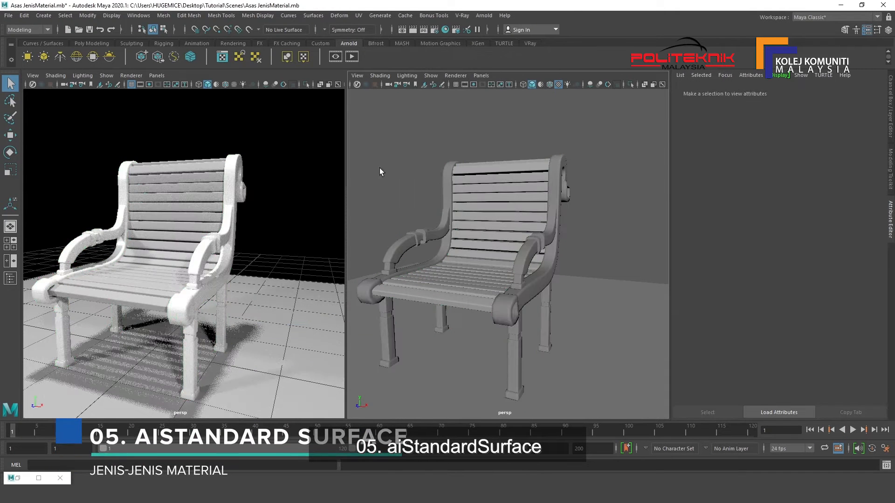
# Step: Set the aiStandardSurface material's base color to pure blue and deselect the chair frame
pyautogui.click(222, 241)
pyautogui.click(764, 259)
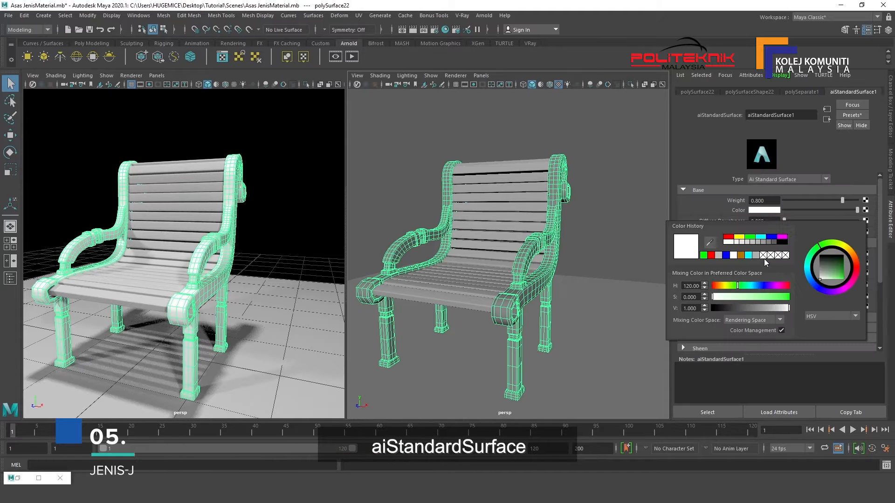
pyautogui.click(765, 211)
pyautogui.click(772, 186)
pyautogui.click(330, 248)
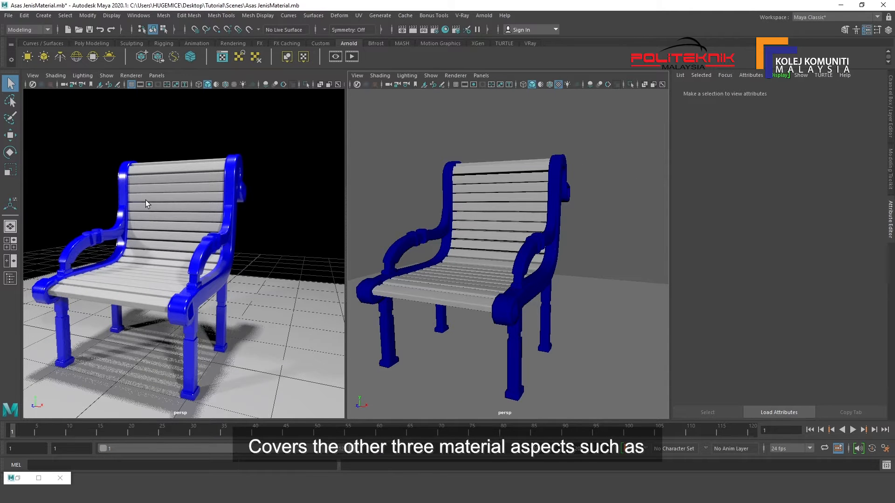
# Step: Lower the aiStandardSurface's specular weight to its minimum for a matte finish, and return it to 1.000 for a glossy one
pyautogui.click(539, 234)
pyautogui.moveTo(857, 255); pyautogui.dragTo(785, 255)
pyautogui.click(399, 172)
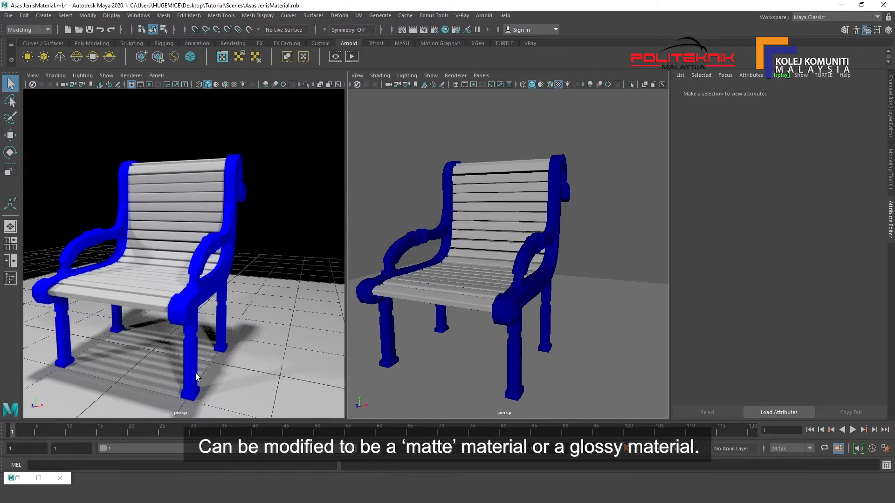
pyautogui.click(541, 242)
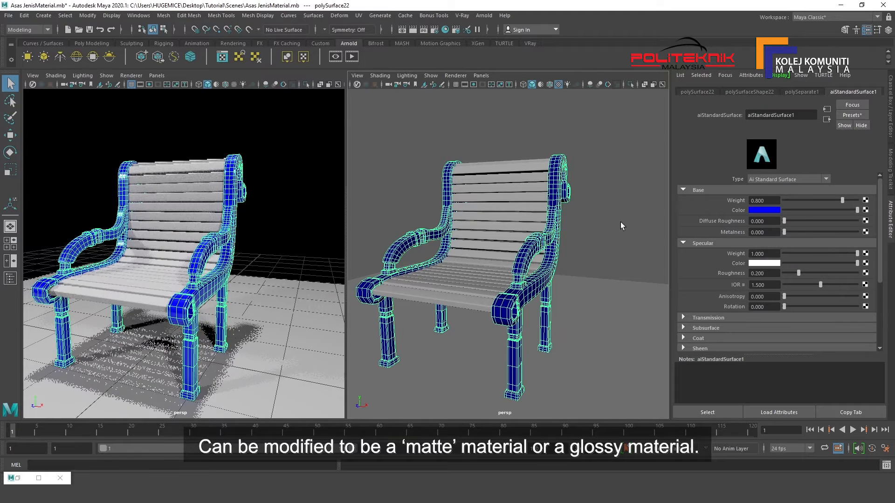
pyautogui.click(240, 282)
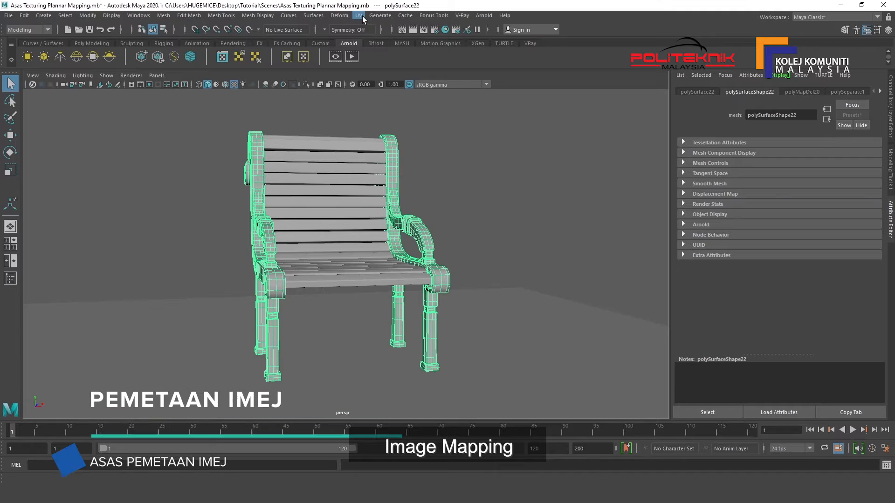
# Step: Open the UV Editor for the selected chair frame and move its window clear of the chair
pyautogui.click(363, 17)
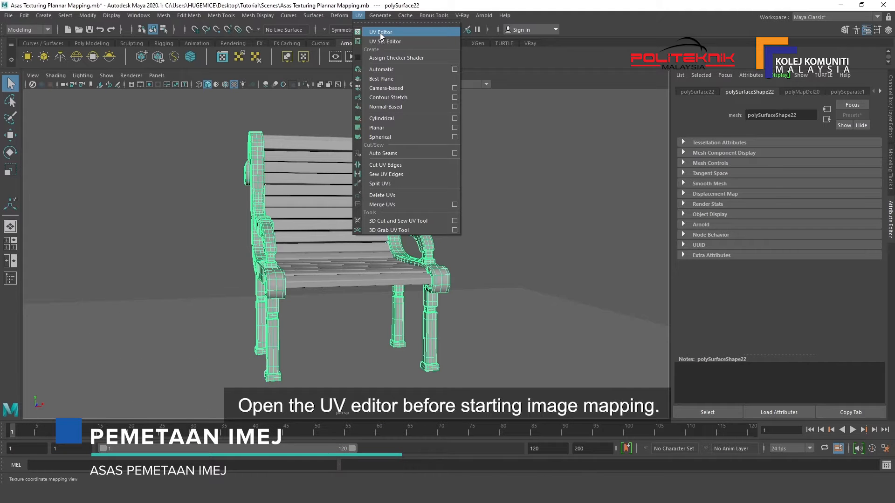
pyautogui.click(407, 31)
pyautogui.moveTo(394, 114); pyautogui.dragTo(465, 35)
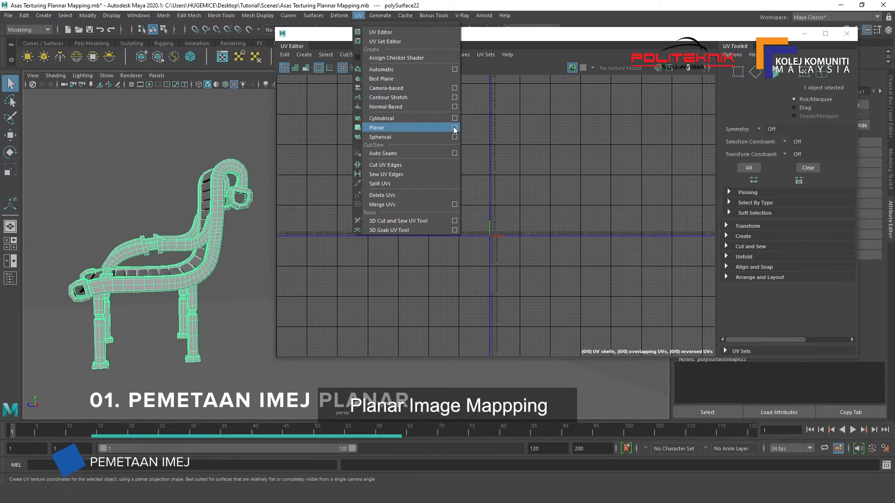
# Step: Project planar UVs onto the chair frame from the X axis, fitted to the bounding box
pyautogui.click(455, 128)
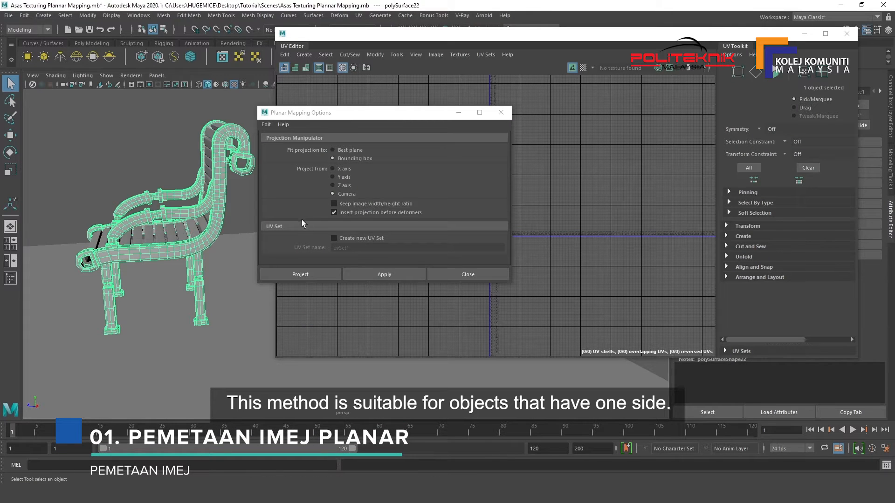
pyautogui.click(343, 170)
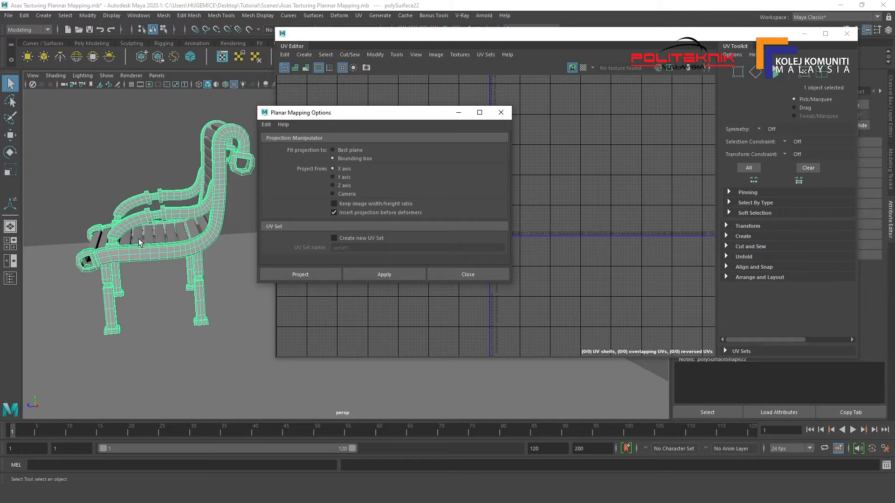
pyautogui.click(318, 274)
pyautogui.scroll(5, 505, 234)
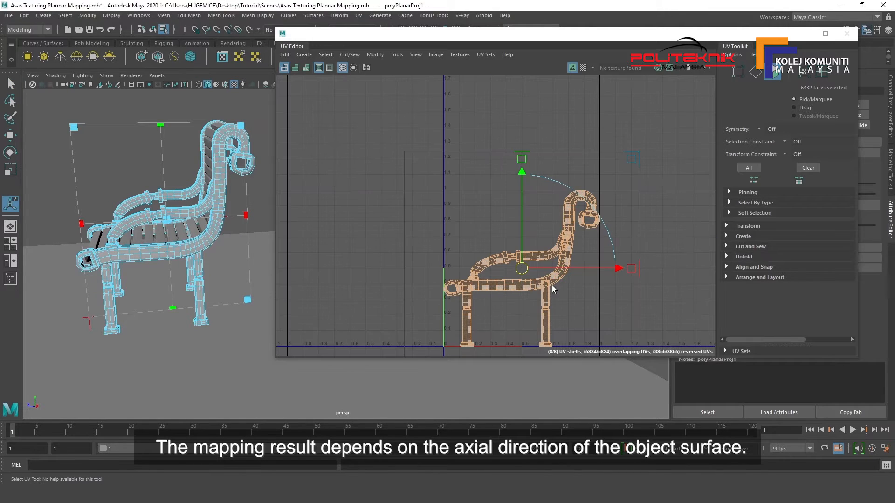
# Step: Apply the checker map and inspect the planar mapping on the chair frame's surfaces from other angles
pyautogui.keyDown('alt'); pyautogui.moveTo(182, 262); pyautogui.dragTo(210, 198); pyautogui.keyUp('alt')
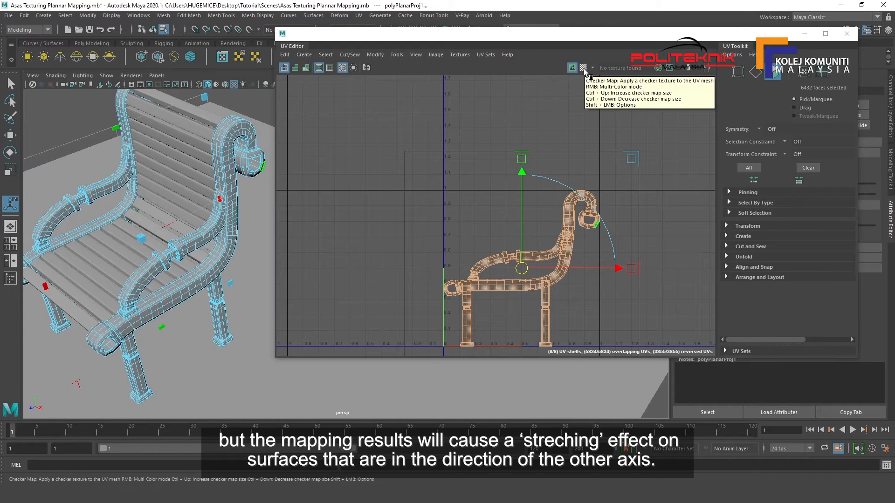
pyautogui.click(584, 68)
pyautogui.keyDown('alt'); pyautogui.moveTo(220, 255); pyautogui.dragTo(146, 207); pyautogui.keyUp('alt')
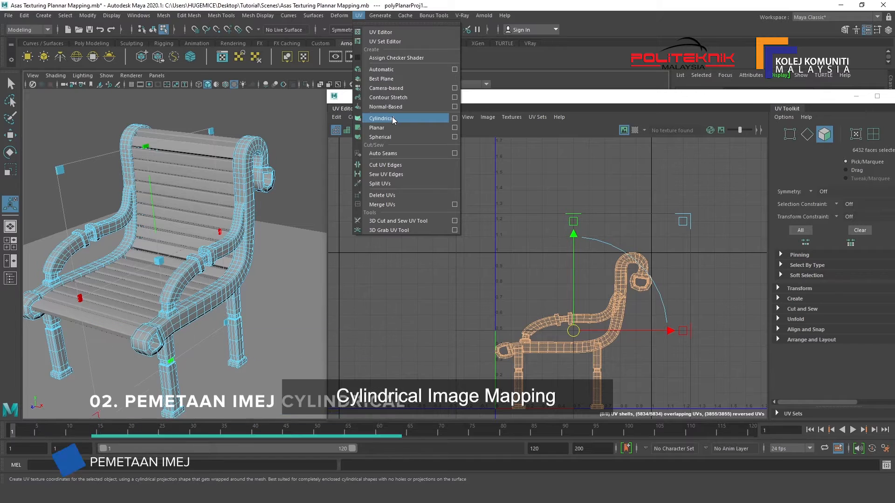
# Step: Project cylindrical UVs onto the chair frame and adjust the wrap with the projection's controller handle
pyautogui.click(393, 118)
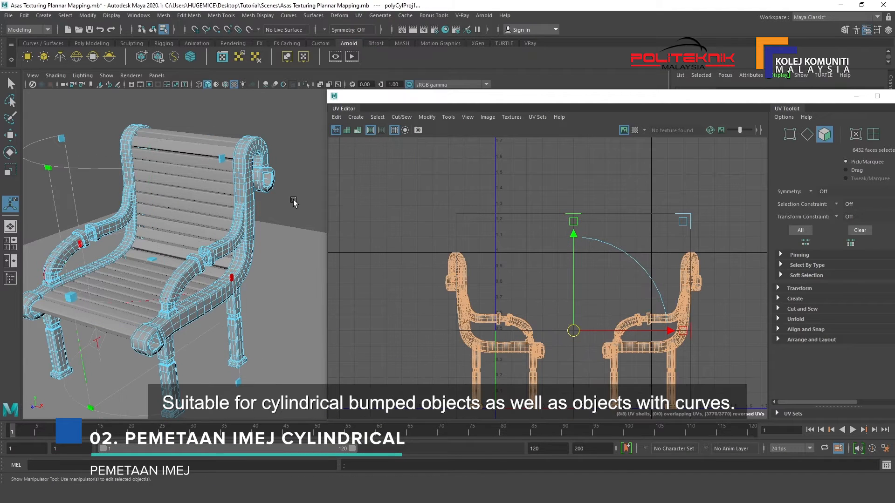
pyautogui.scroll(-2, 294, 202)
pyautogui.keyDown('alt'); pyautogui.moveTo(268, 208); pyautogui.dragTo(225, 325); pyautogui.keyUp('alt')
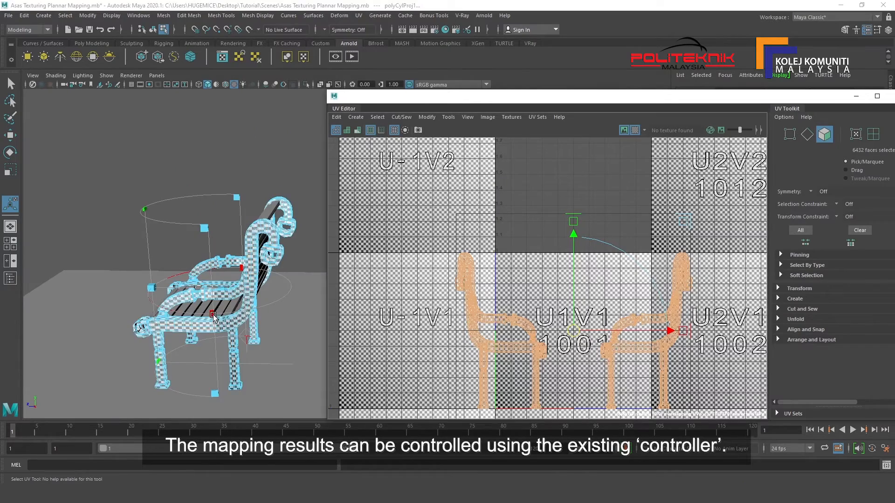
pyautogui.moveTo(213, 316); pyautogui.dragTo(374, 290)
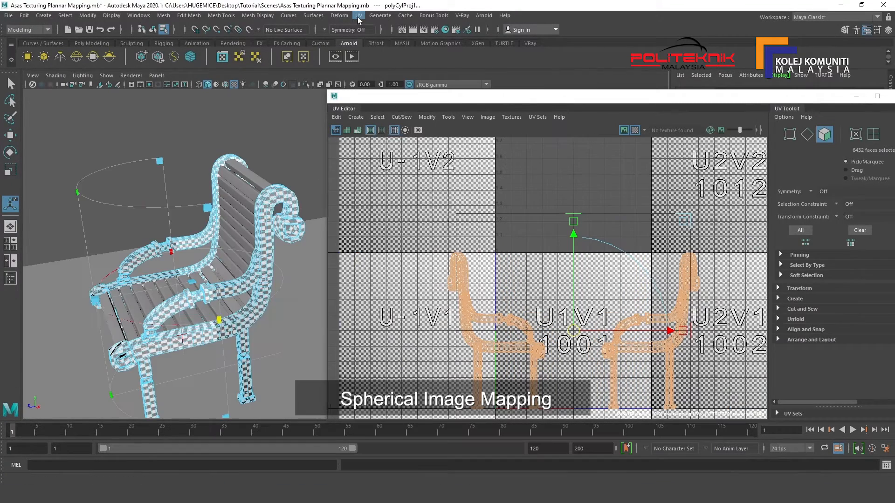
# Step: Project spherical UVs onto the chair frame and adjust the sphere's coverage with its controller handles
pyautogui.click(358, 15)
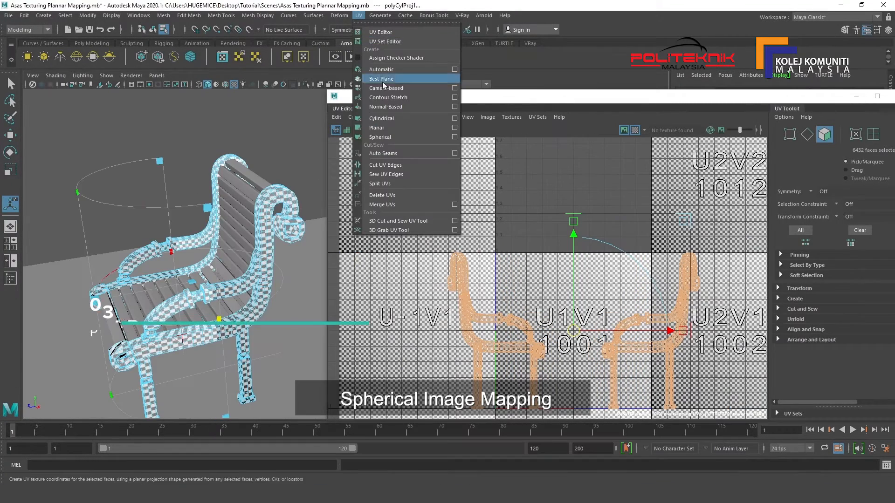
pyautogui.click(380, 137)
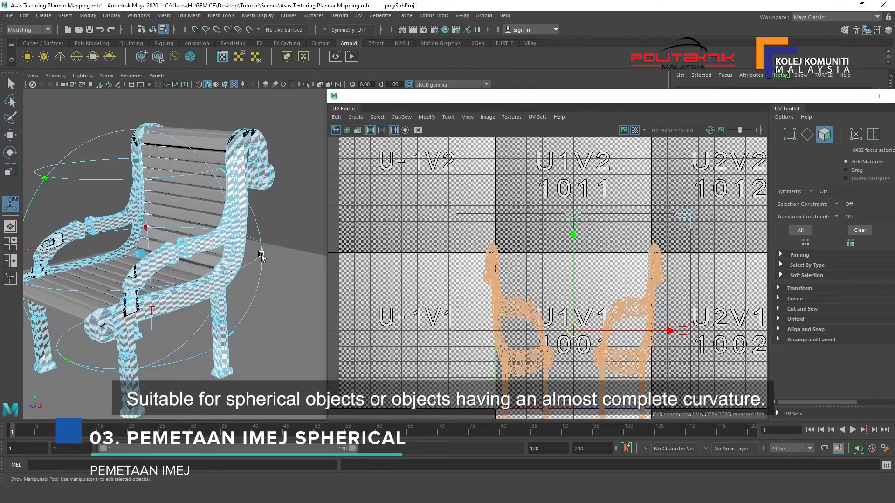
pyautogui.moveTo(261, 255); pyautogui.dragTo(284, 273)
pyautogui.moveTo(50, 185)
pyautogui.mouseDown()
pyautogui.moveTo(79, 136)
pyautogui.moveTo(129, 125)
pyautogui.moveTo(94, 161)
pyautogui.moveTo(74, 204)
pyautogui.moveTo(129, 149)
pyautogui.moveTo(123, 141)
pyautogui.moveTo(55, 176)
pyautogui.mouseUp()
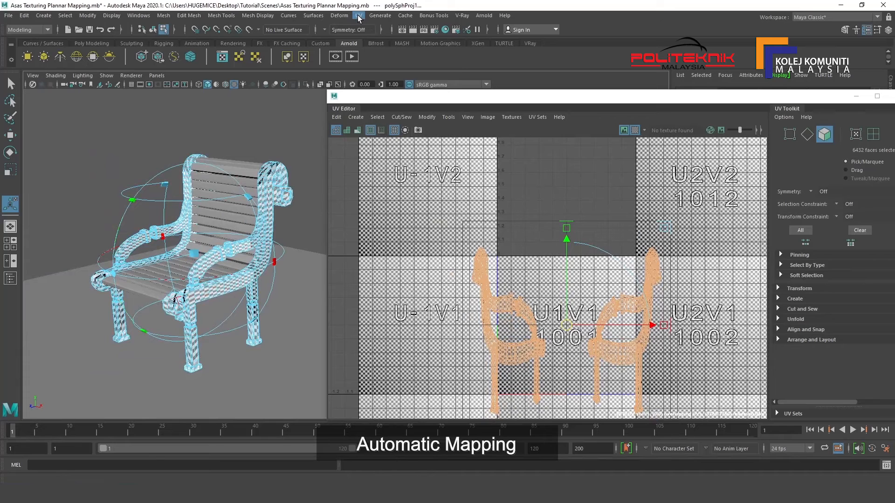
# Step: Apply automatic UV mapping to the chair frame and frame the resulting shell layout in the UV Editor
pyautogui.click(358, 16)
pyautogui.click(404, 69)
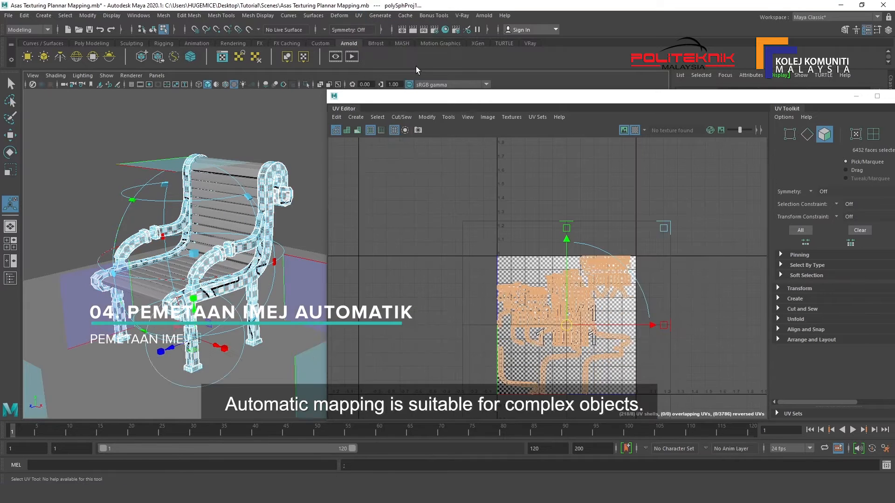
pyautogui.click(496, 234)
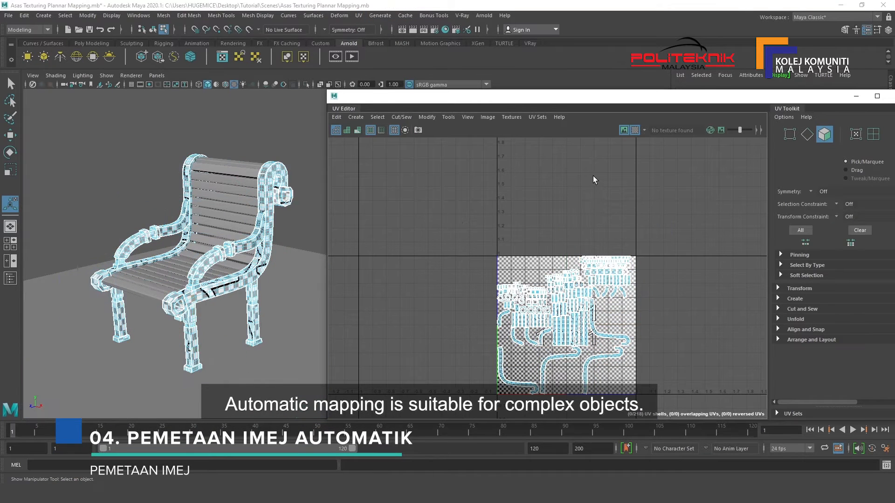
pyautogui.scroll(1, 581, 341)
pyautogui.scroll(1, 581, 341)
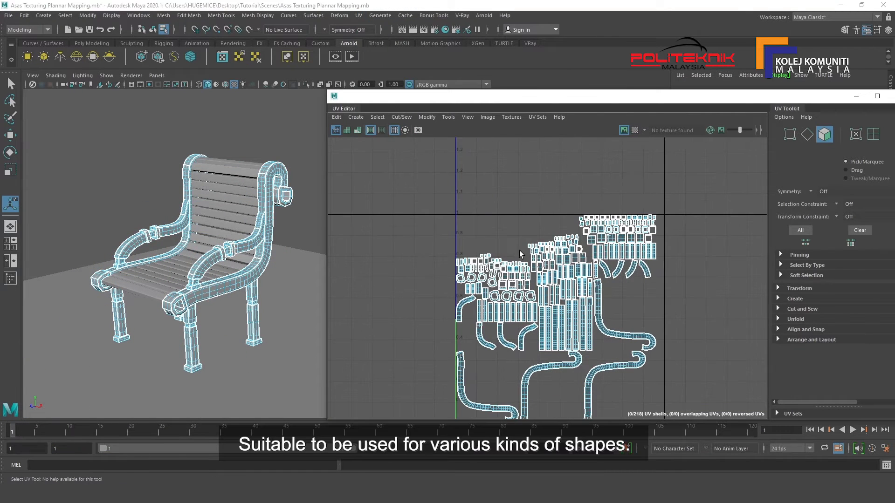
pyautogui.keyDown('alt'); pyautogui.moveTo(519, 287); pyautogui.dragTo(483, 228, button='middle'); pyautogui.keyUp('alt')
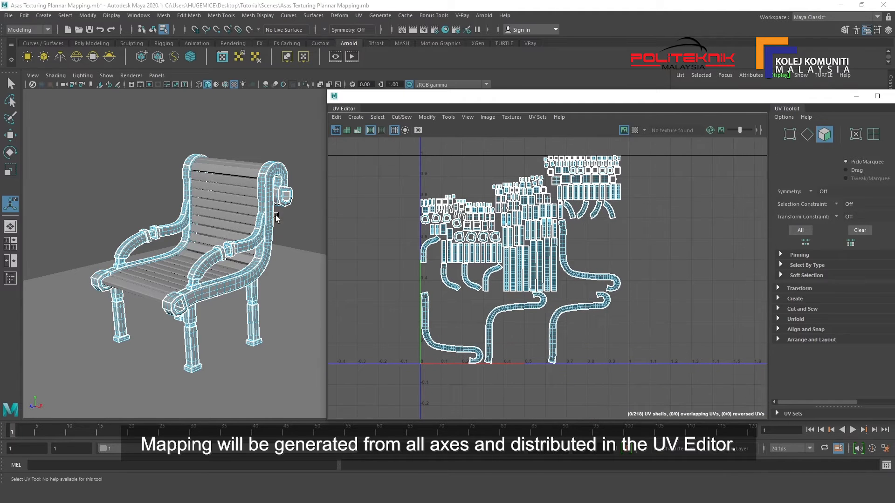
# Step: Inspect the automatic mapping on the chair frame with the checker map from several angles, and turn the checker off
pyautogui.click(635, 130)
pyautogui.keyDown('alt'); pyautogui.moveTo(189, 237); pyautogui.dragTo(186, 264); pyautogui.keyUp('alt')
pyautogui.keyDown('alt'); pyautogui.moveTo(186, 265); pyautogui.dragTo(177, 265, button='middle'); pyautogui.keyUp('alt')
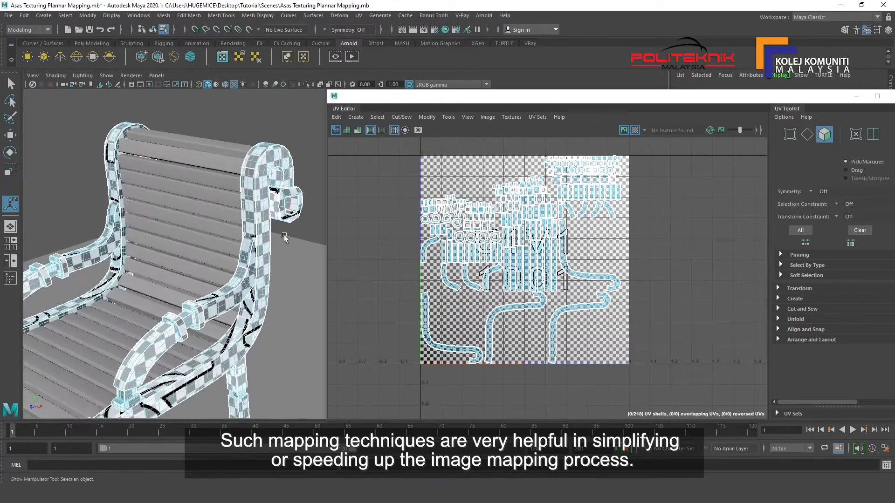
pyautogui.scroll(-4, 285, 240)
pyautogui.keyDown('alt'); pyautogui.moveTo(156, 308); pyautogui.dragTo(189, 274); pyautogui.keyUp('alt')
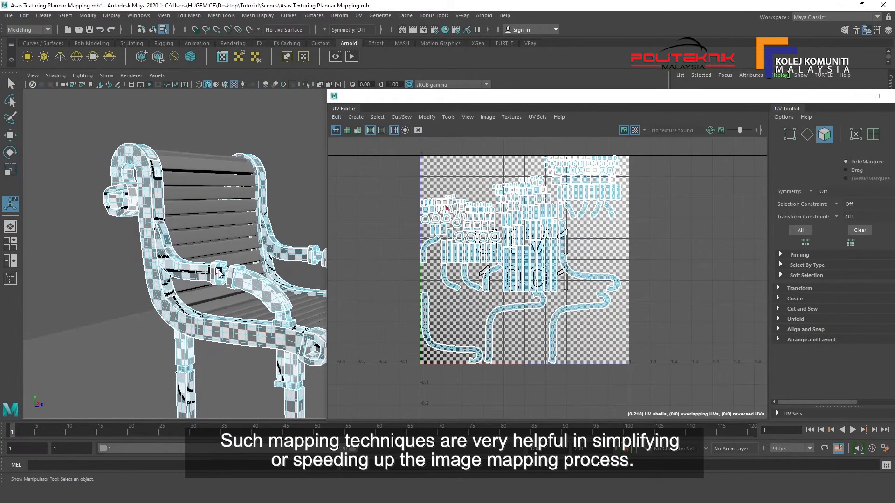
pyautogui.keyDown('alt'); pyautogui.moveTo(264, 303); pyautogui.dragTo(177, 312); pyautogui.keyUp('alt')
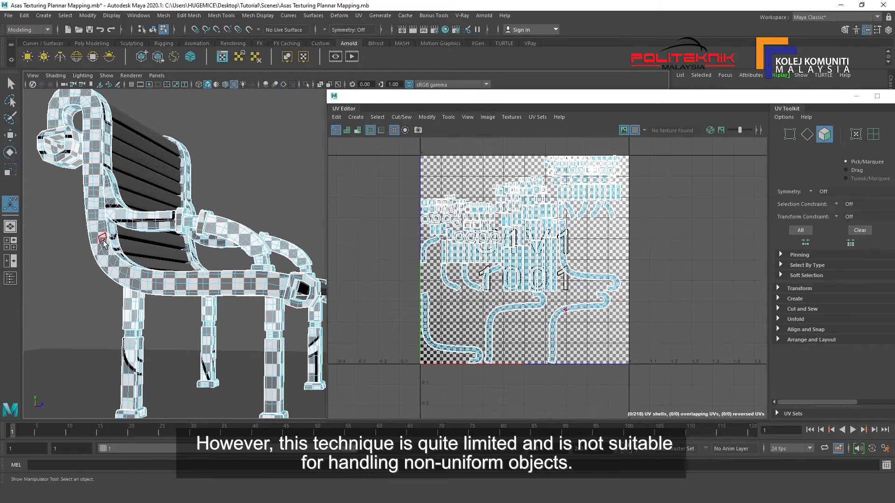
pyautogui.scroll(-4, 243, 270)
pyautogui.keyDown('alt'); pyautogui.moveTo(238, 267); pyautogui.dragTo(168, 258); pyautogui.keyUp('alt')
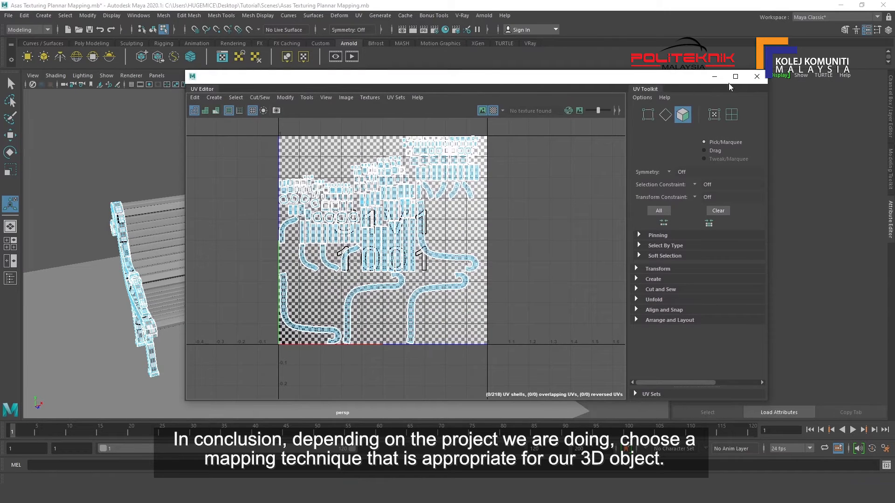
pyautogui.click(493, 111)
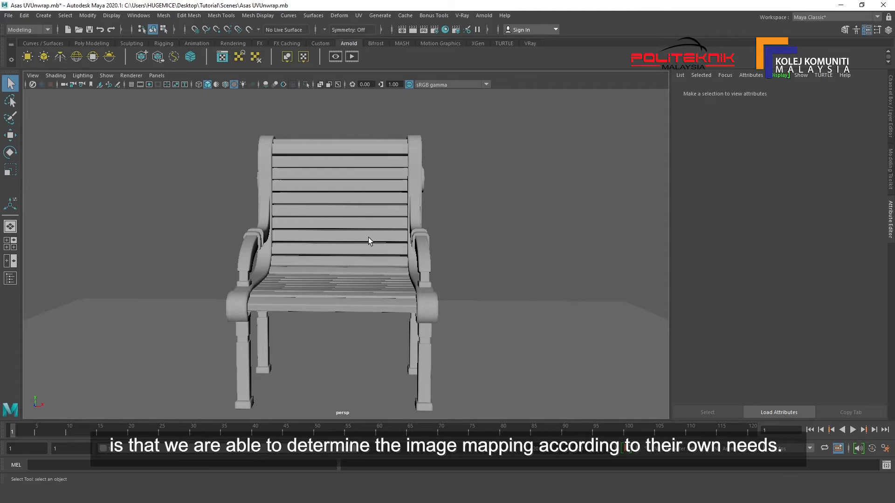
# Step: Open the UV Editor for the backrest slat just above the armrests' height and isolate that slat in the viewport
pyautogui.click(336, 237)
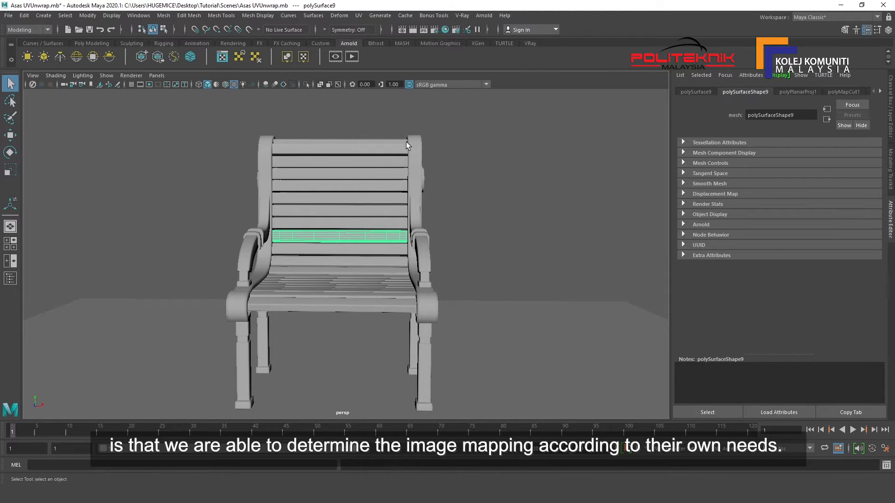
pyautogui.click(358, 17)
pyautogui.click(381, 31)
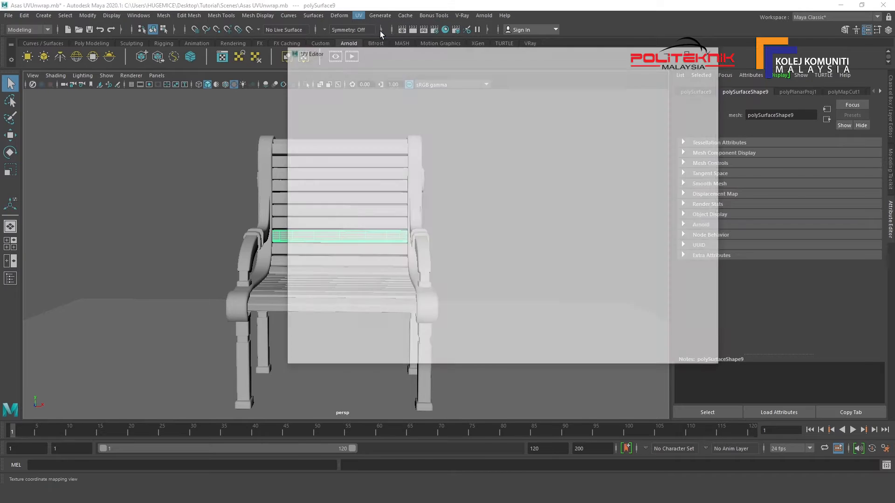
pyautogui.hotkey('ctrl', '1')
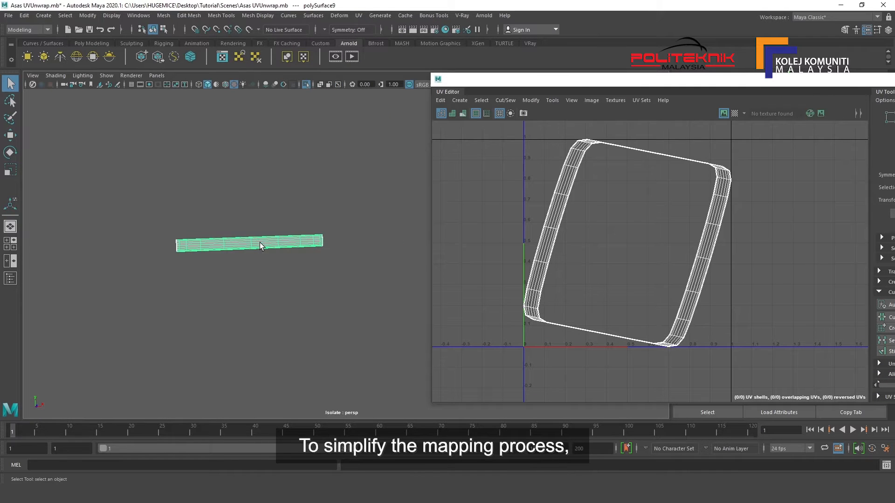
# Step: Select the lengthwise line of edges along the isolated slat's upper corner and cut the UVs there
pyautogui.keyDown('alt'); pyautogui.moveTo(220, 296); pyautogui.dragTo(235, 273); pyautogui.keyUp('alt')
pyautogui.scroll(3, 236, 273)
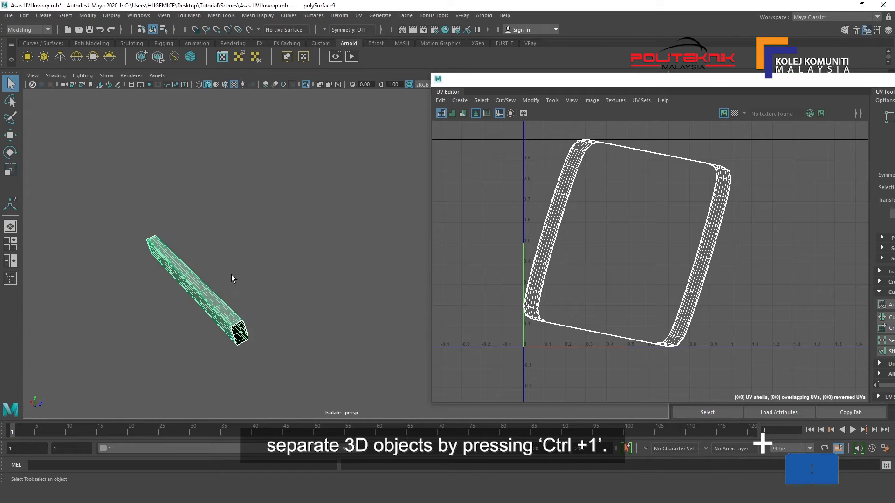
pyautogui.moveTo(213, 237); pyautogui.dragTo(215, 216, button='right')
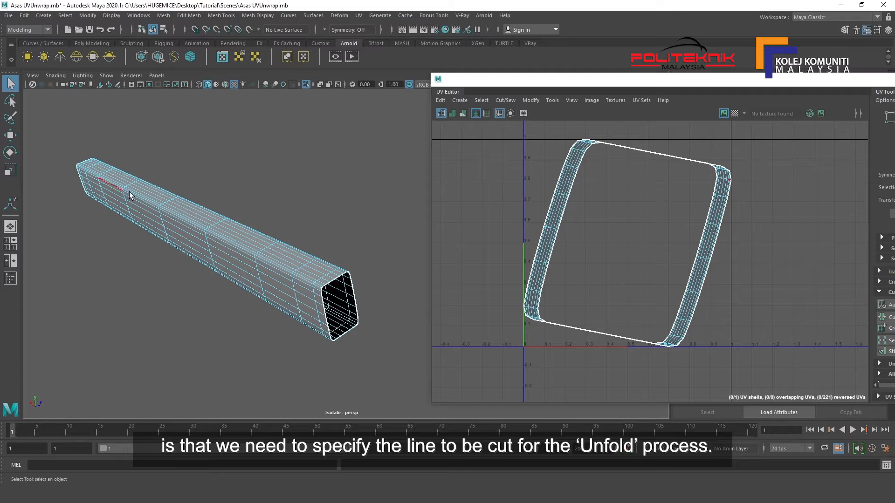
pyautogui.scroll(2, 303, 295)
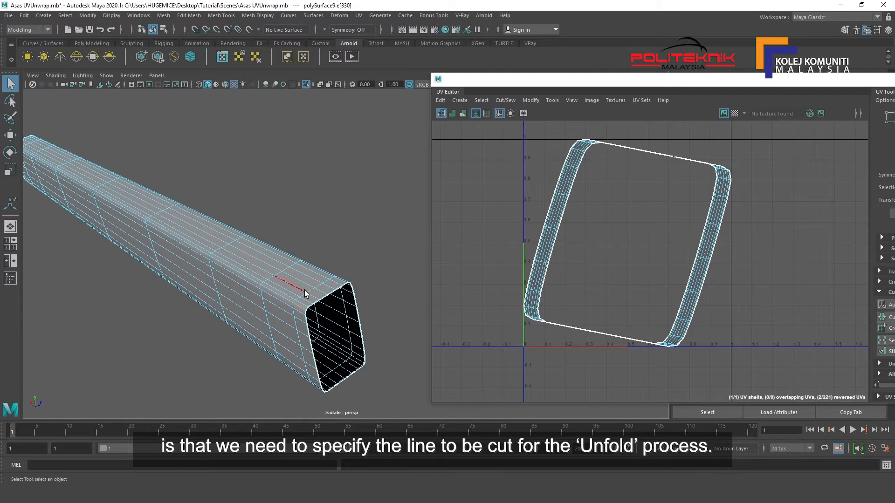
pyautogui.scroll(2, 280, 280)
pyautogui.doubleClick(395, 350)
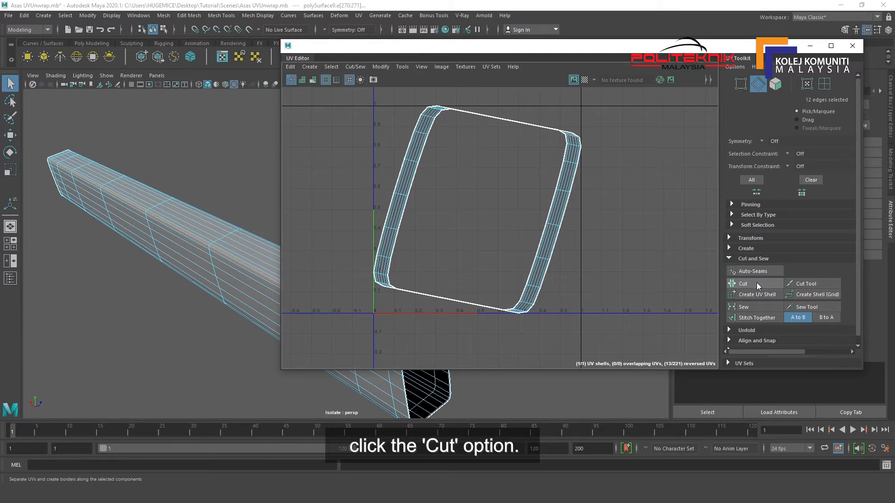
pyautogui.click(756, 283)
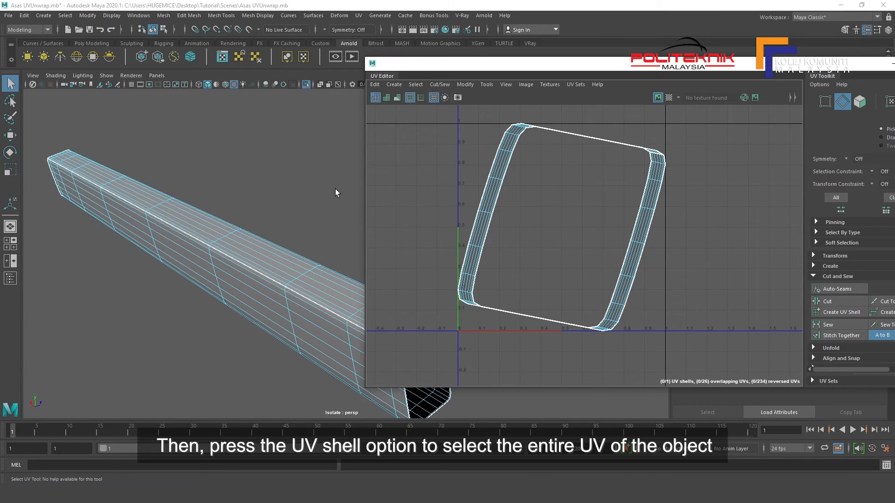
# Step: Select the slat's entire UV shell and unfold it into a flat strip
pyautogui.press('f')
pyautogui.rightClick(514, 141)
pyautogui.moveTo(513, 141); pyautogui.dragTo(491, 131, button='right')
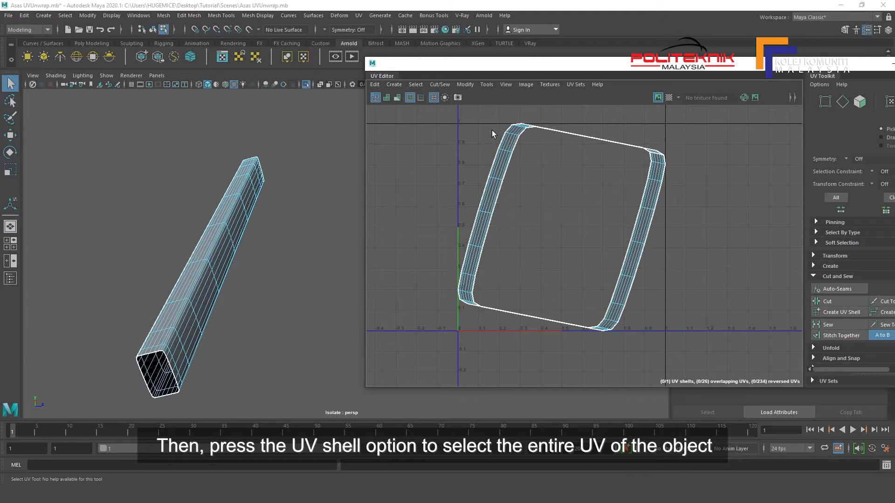
pyautogui.click(514, 137)
pyautogui.click(514, 137)
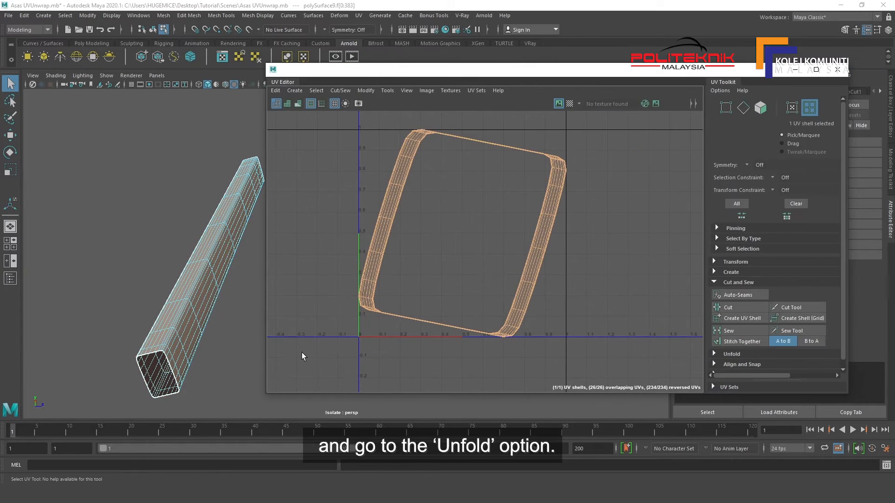
pyautogui.click(388, 91)
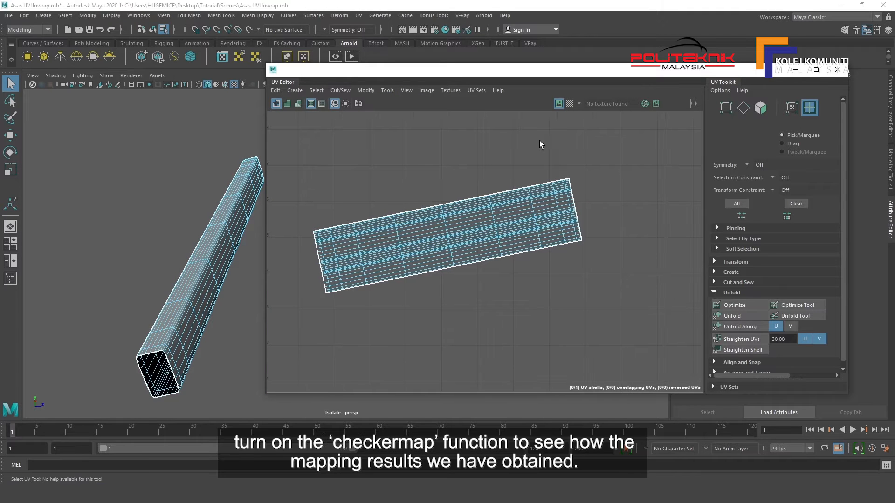
# Step: Check the unfolded slat with the checker map and rotate its UV shell in the UV Editor
pyautogui.click(571, 105)
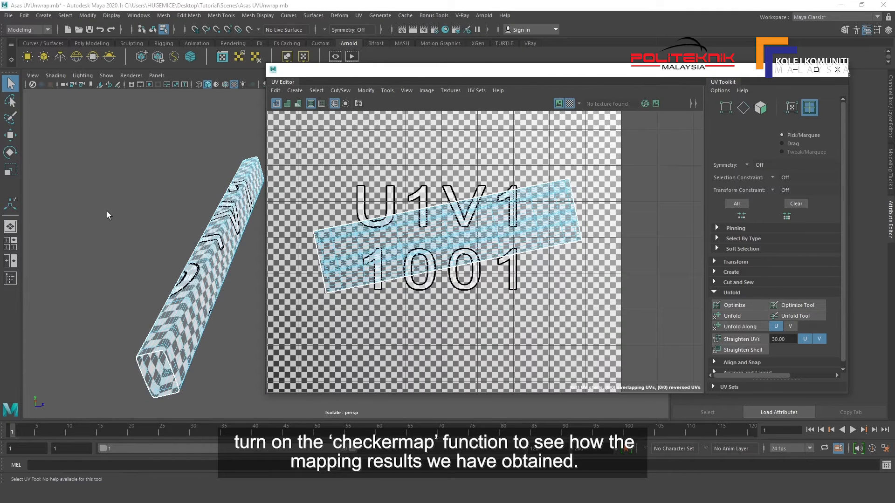
pyautogui.keyDown('alt'); pyautogui.moveTo(108, 211); pyautogui.dragTo(192, 310); pyautogui.keyUp('alt')
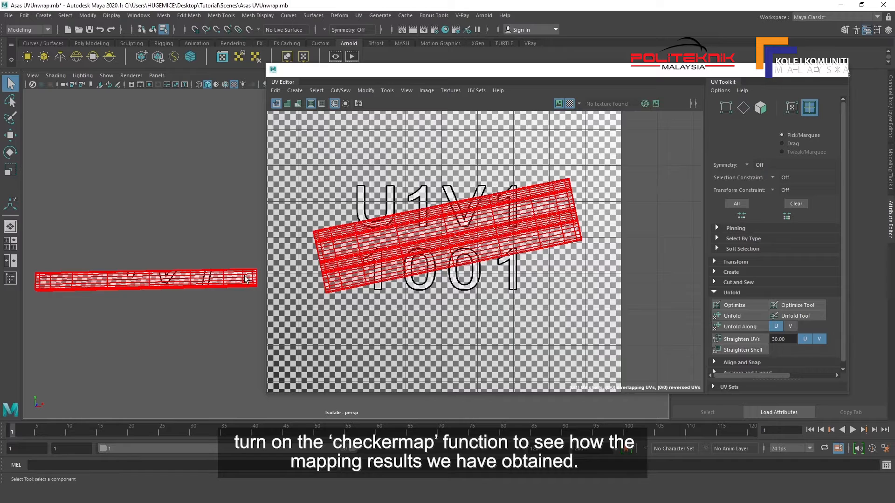
pyautogui.click(513, 243)
pyautogui.press('e')
pyautogui.scroll(-2, 485, 208)
pyautogui.moveTo(486, 209); pyautogui.dragTo(495, 215)
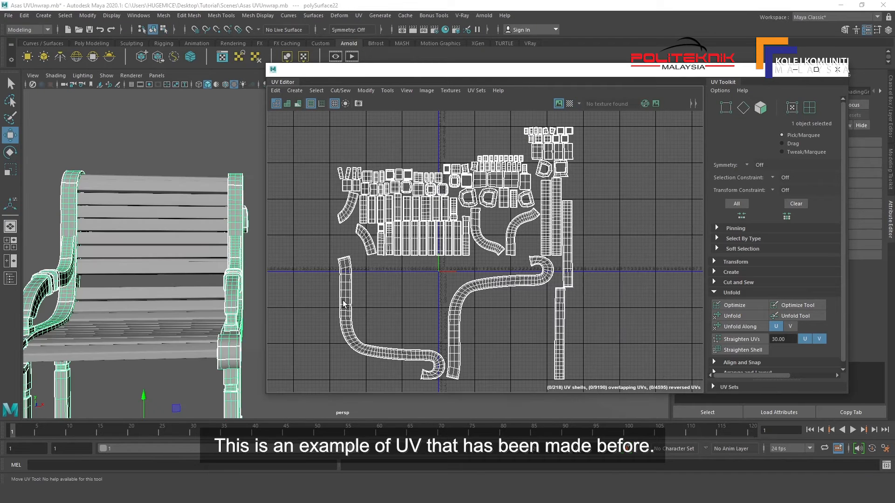
# Step: Examine the chair frame's curved parts and armrest joints against its previously made UV layout
pyautogui.scroll(6, 217, 227)
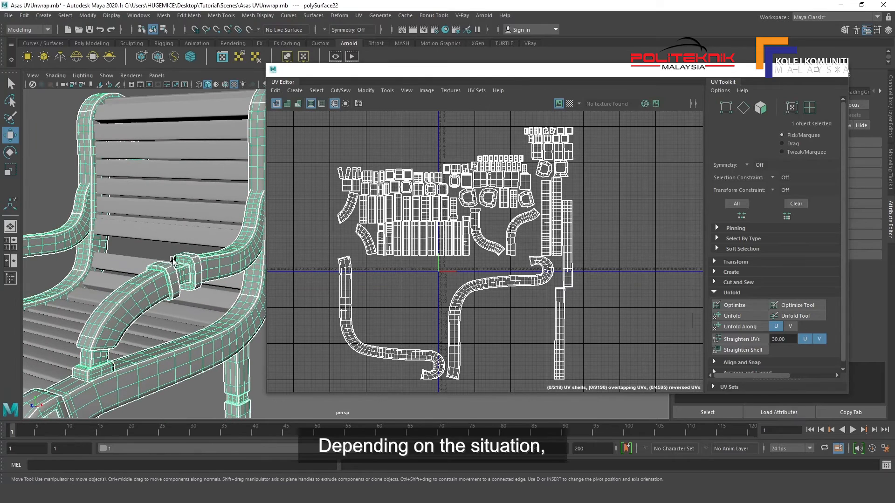
pyautogui.scroll(-5, 108, 383)
pyautogui.keyDown('alt'); pyautogui.moveTo(155, 361); pyautogui.dragTo(107, 268); pyautogui.keyUp('alt')
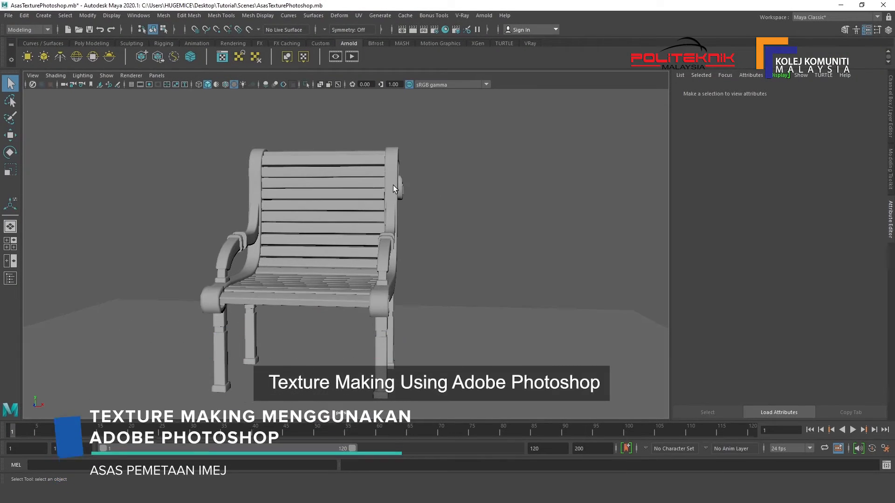
# Step: Open the UV Editor for the chair's side frame and move its window clear of the chair
pyautogui.click(393, 185)
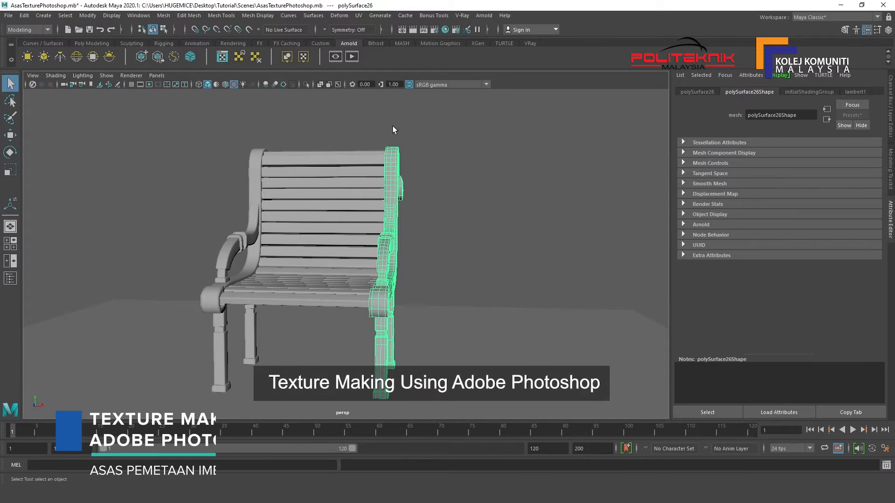
pyautogui.click(358, 16)
pyautogui.click(370, 27)
pyautogui.moveTo(463, 57); pyautogui.dragTo(586, 75)
pyautogui.scroll(-1, 588, 201)
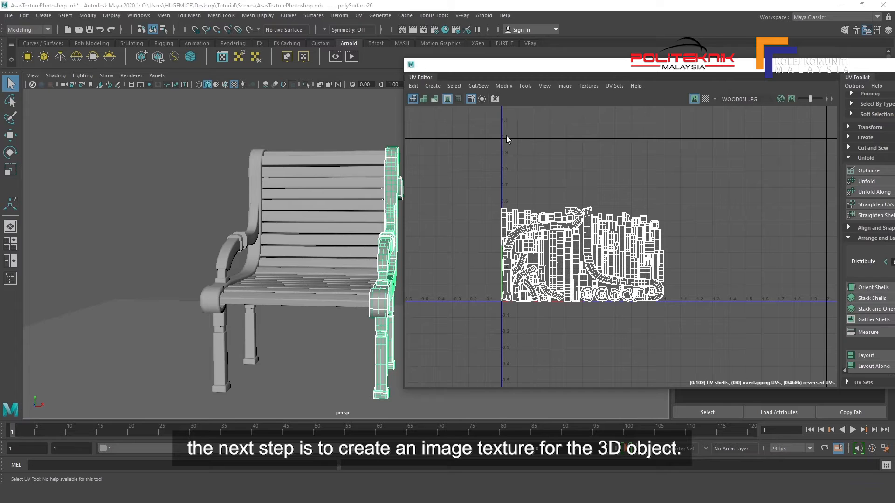
# Step: Assign a new Arnold aiStandardSurface material to the chair's side frame and close the UV Editor
pyautogui.rightClick(329, 158)
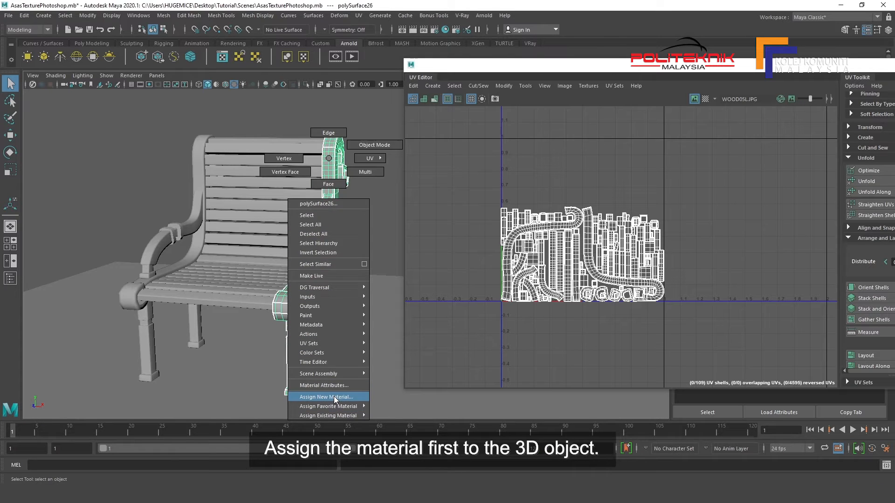
pyautogui.click(334, 396)
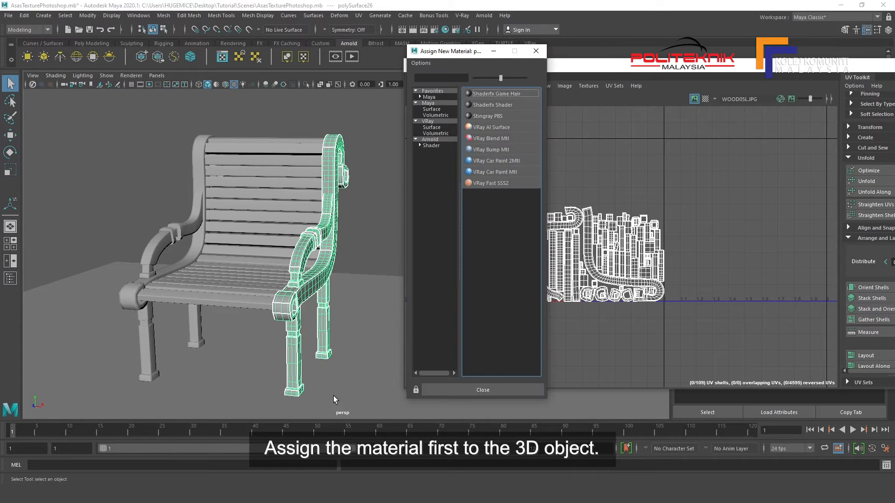
pyautogui.click(438, 147)
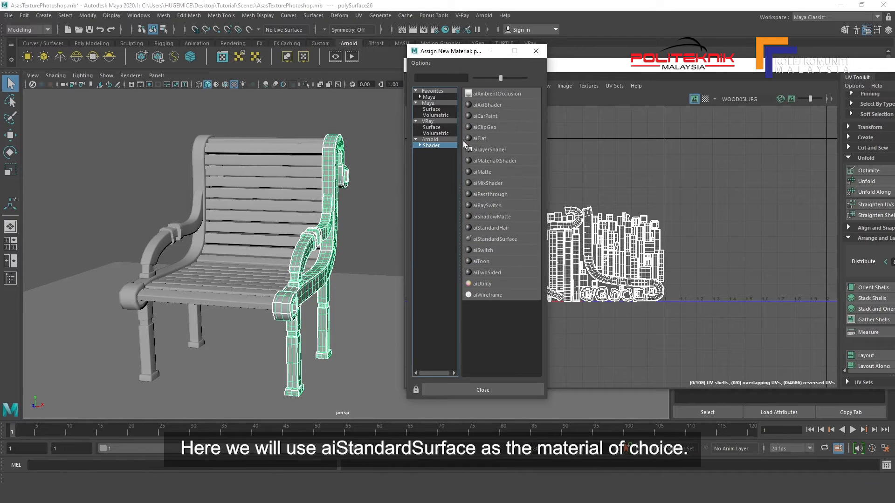
pyautogui.click(495, 240)
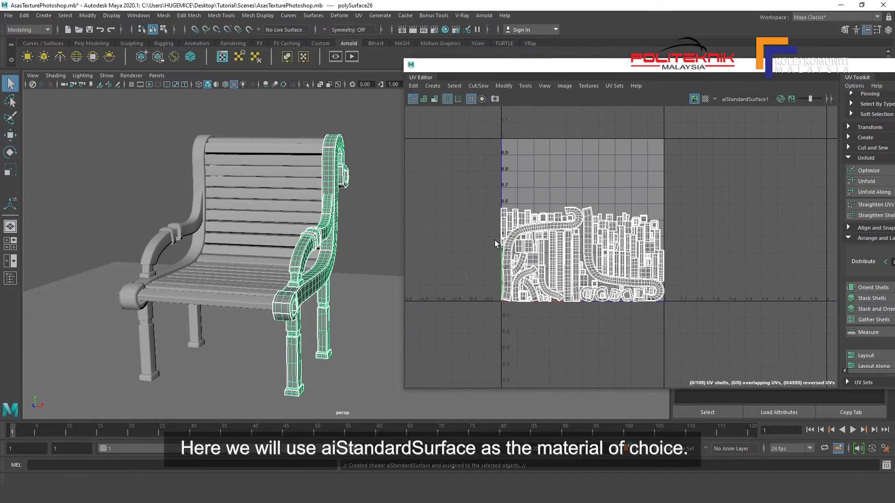
pyautogui.moveTo(741, 69); pyautogui.dragTo(468, 84)
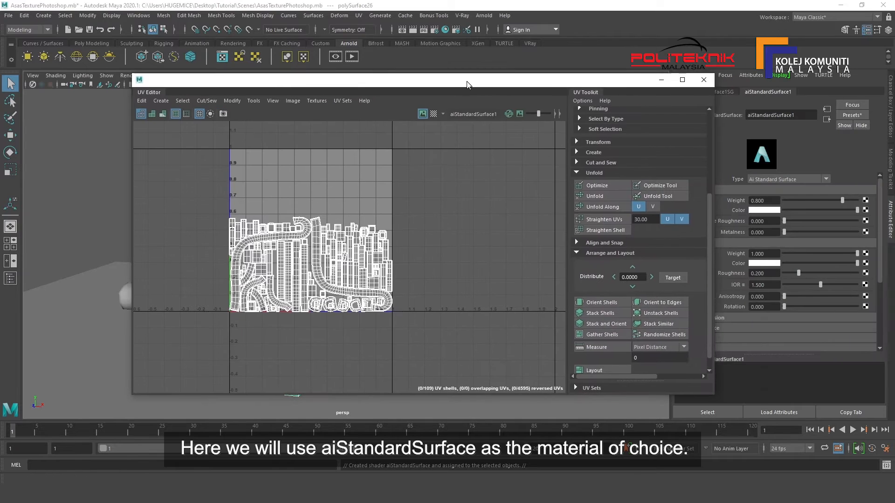
pyautogui.click(704, 80)
# Step: Connect a File texture node to the base Color of the side frame's aiStandardSurface material
pyautogui.click(866, 210)
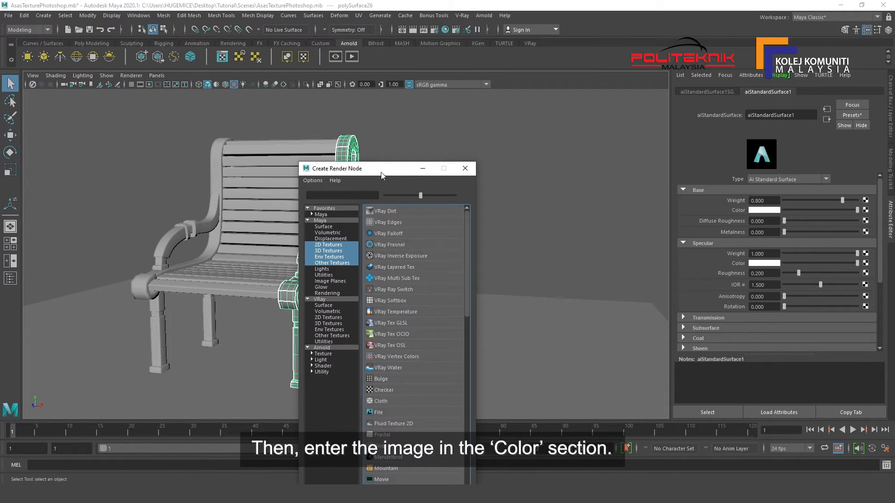
pyautogui.moveTo(381, 174); pyautogui.dragTo(455, 108)
pyautogui.scroll(-3, 539, 179)
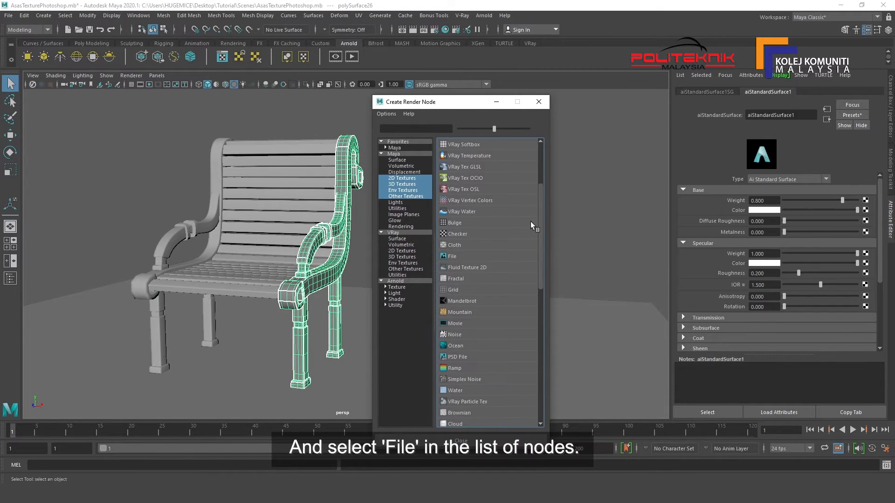
pyautogui.click(456, 257)
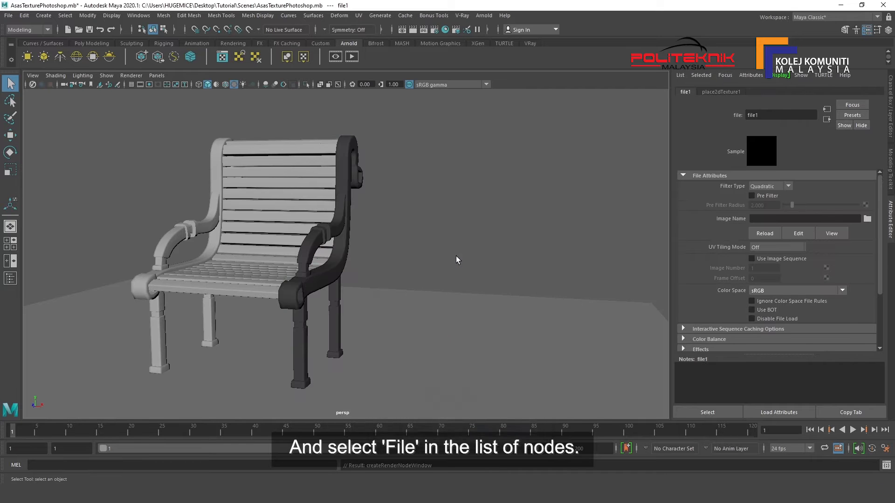
# Step: Load the image 67_dark old raw wood texture.jpg into the File texture node
pyautogui.click(867, 219)
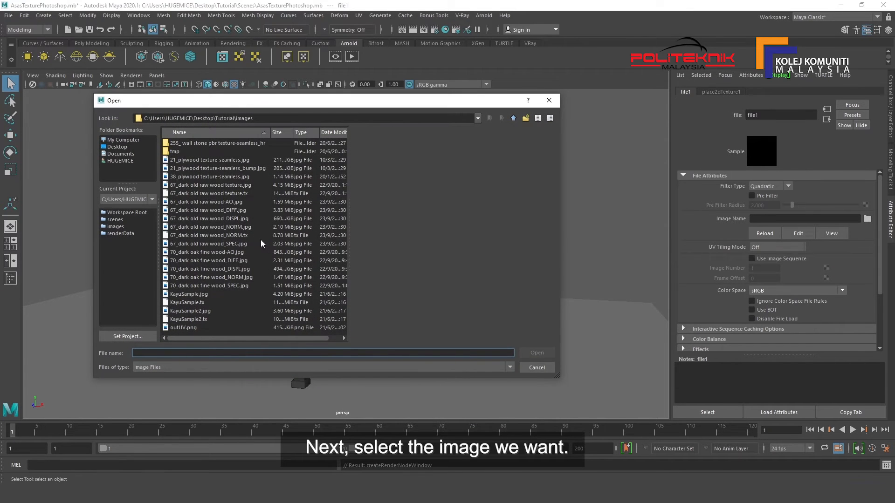
pyautogui.click(228, 186)
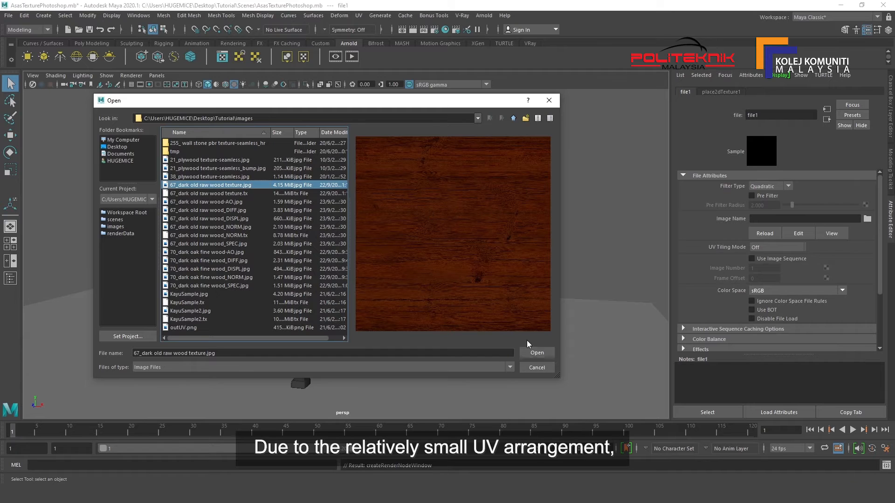
pyautogui.click(537, 353)
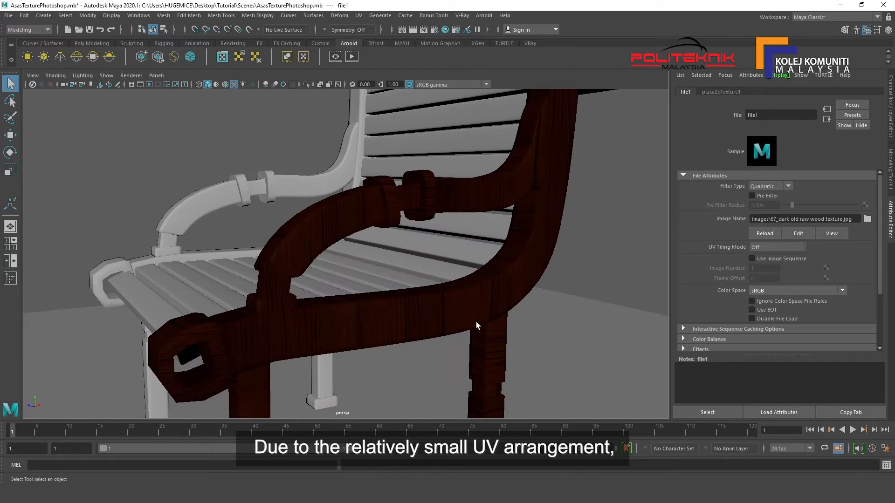
# Step: Examine the wood texture's scale and grain on the side frame from several angles and distances
pyautogui.scroll(-5, 282, 333)
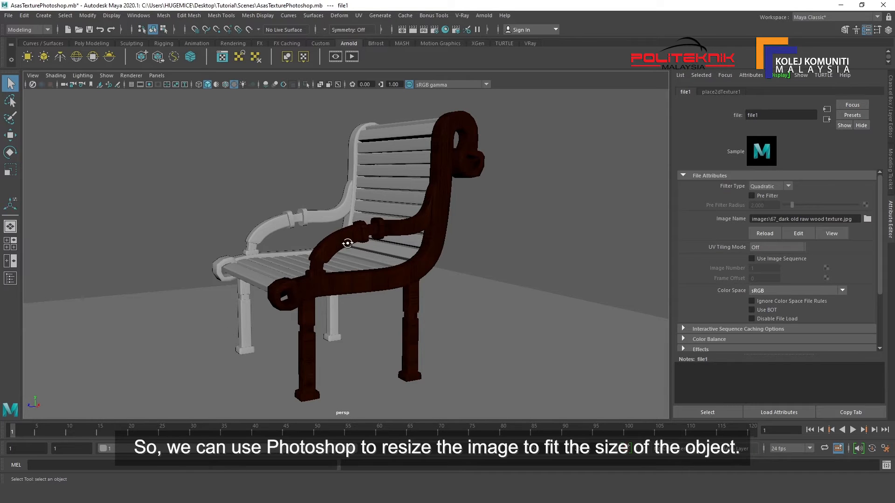
pyautogui.keyDown('alt'); pyautogui.moveTo(346, 243); pyautogui.dragTo(360, 276); pyautogui.keyUp('alt')
pyautogui.scroll(3, 360, 276)
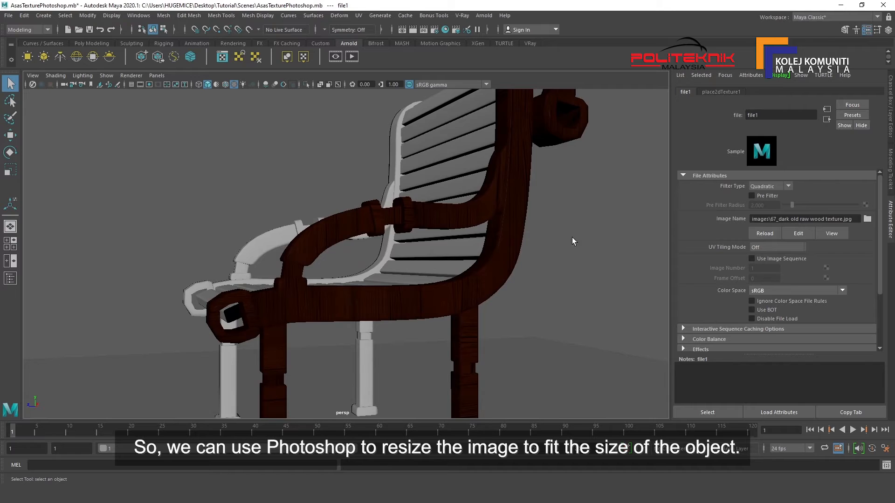
pyautogui.scroll(-5, 435, 247)
pyautogui.keyDown('alt'); pyautogui.moveTo(347, 231); pyautogui.dragTo(384, 235); pyautogui.keyUp('alt')
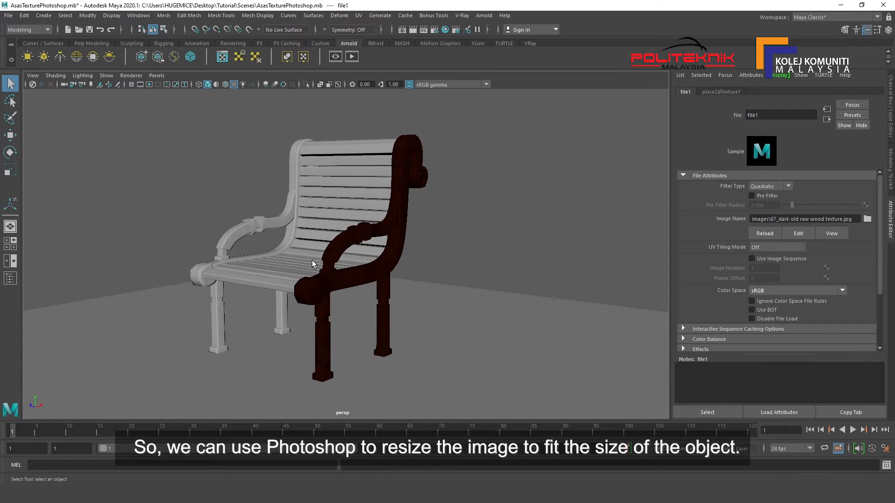
pyautogui.keyDown('alt'); pyautogui.moveTo(312, 264); pyautogui.dragTo(360, 264); pyautogui.keyUp('alt')
pyautogui.scroll(3, 360, 264)
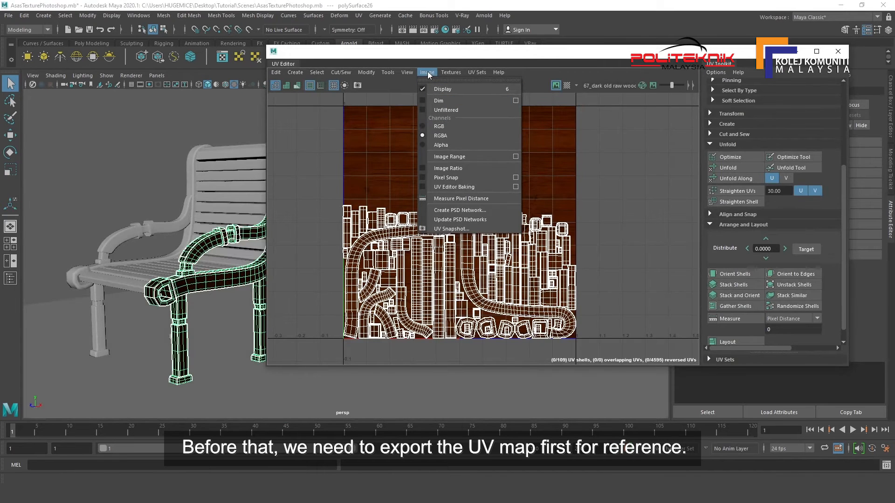
# Step: Start a UV snapshot of the side frame and set its output file to KerusiHandle_UV in the project's images folder
pyautogui.click(451, 229)
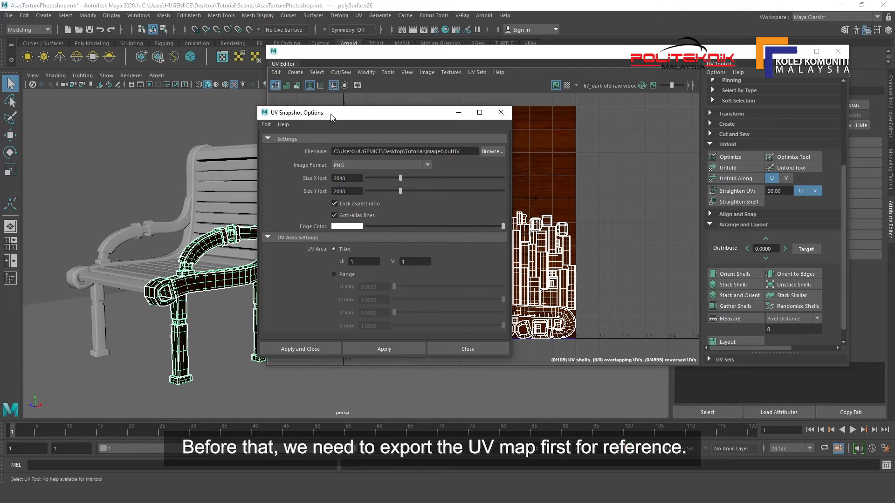
pyautogui.click(549, 135)
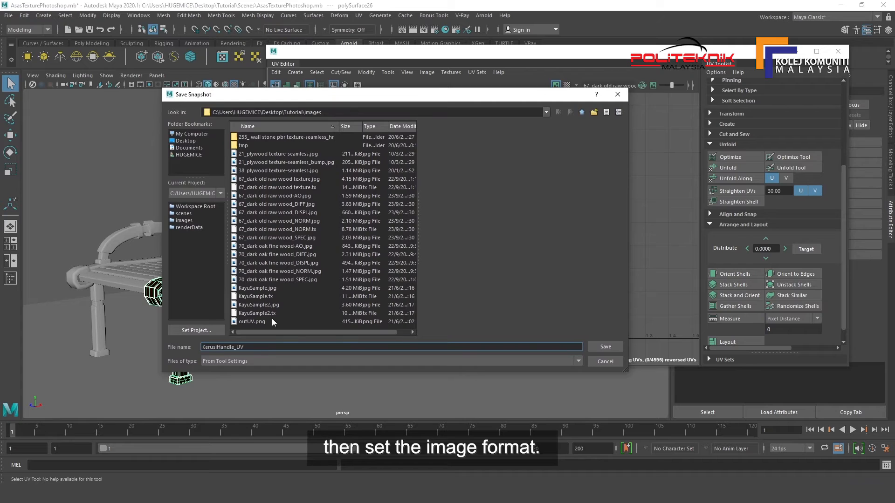
pyautogui.press('Return')
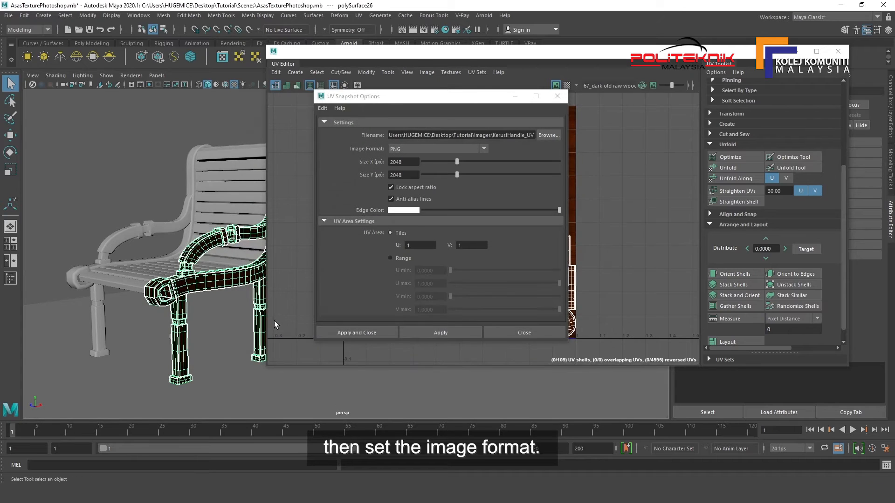
# Step: Export the UV snapshot in PNG format at a size of 2048 × 2048 px
pyautogui.click(418, 150)
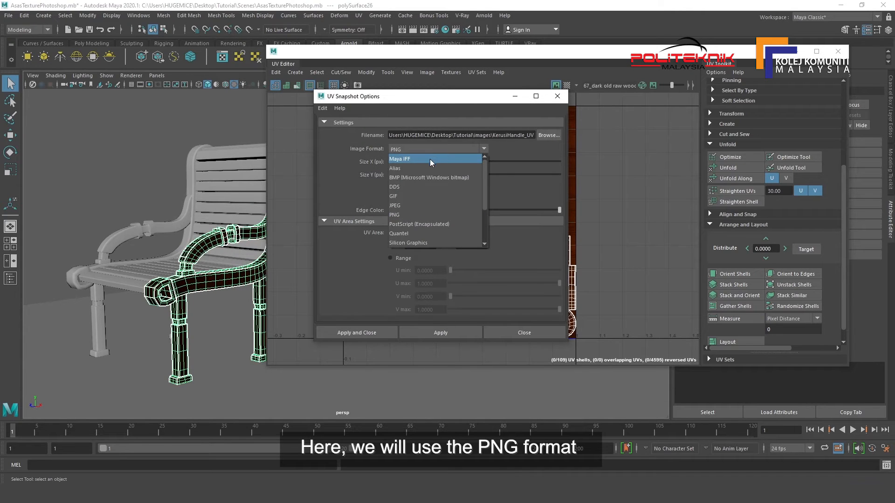
pyautogui.scroll(-1, 433, 189)
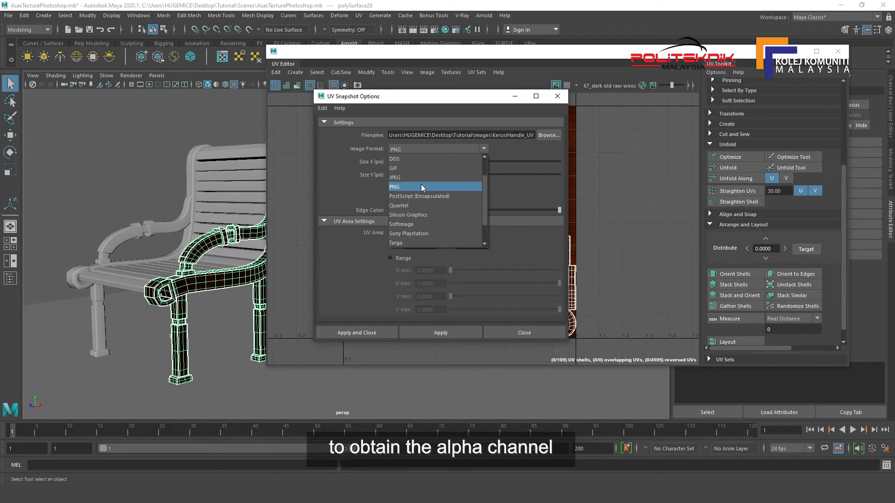
pyautogui.click(413, 187)
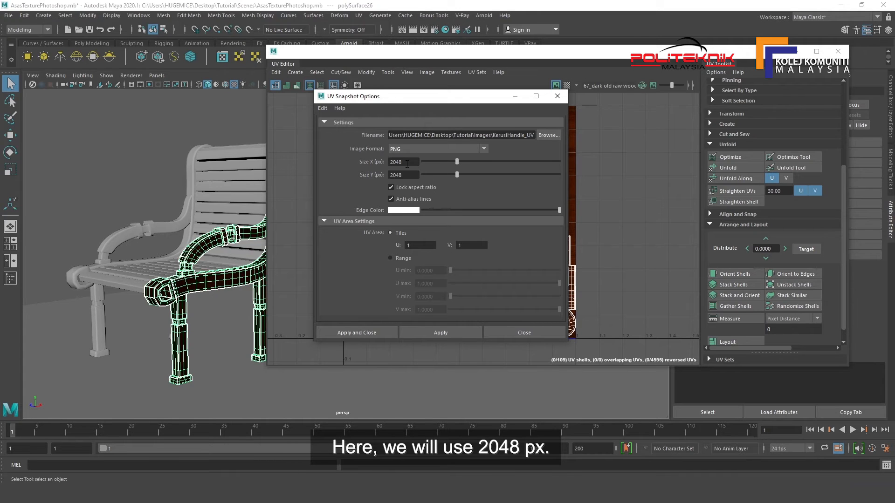
pyautogui.doubleClick(395, 175)
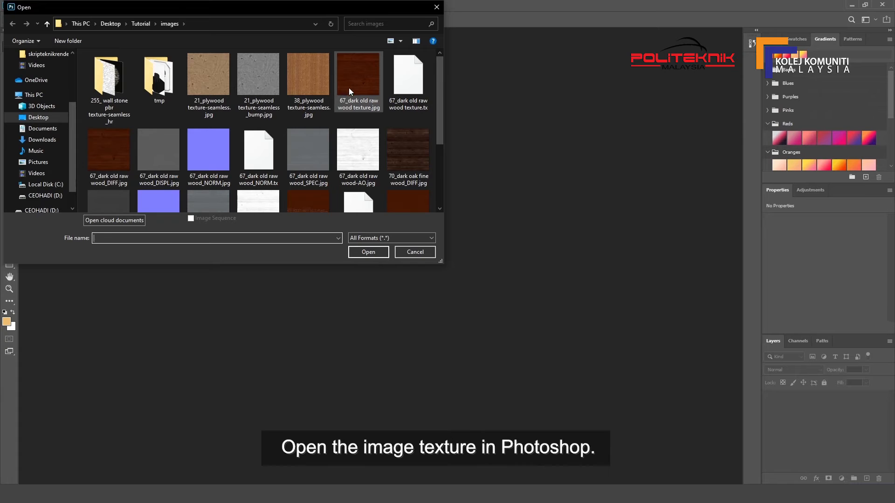
# Step: Open 67_dark old raw wood texture.jpg in Photoshop and define the image as a pattern
pyautogui.click(349, 88)
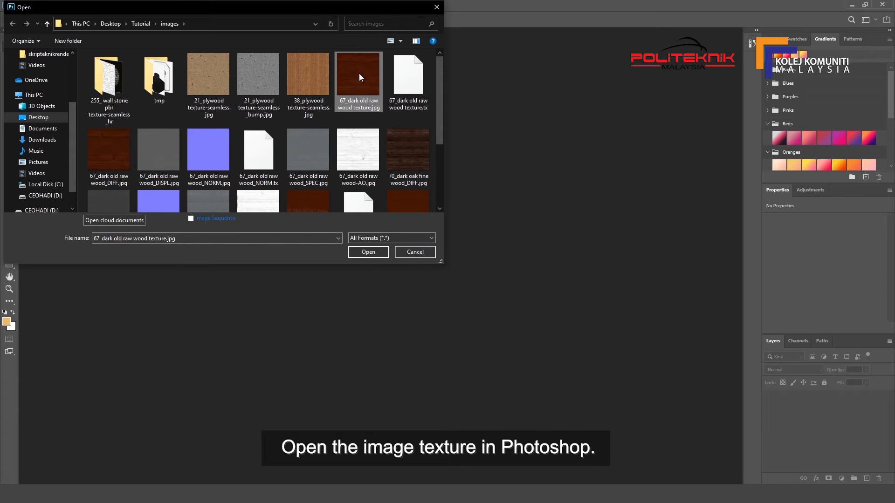
pyautogui.click(368, 252)
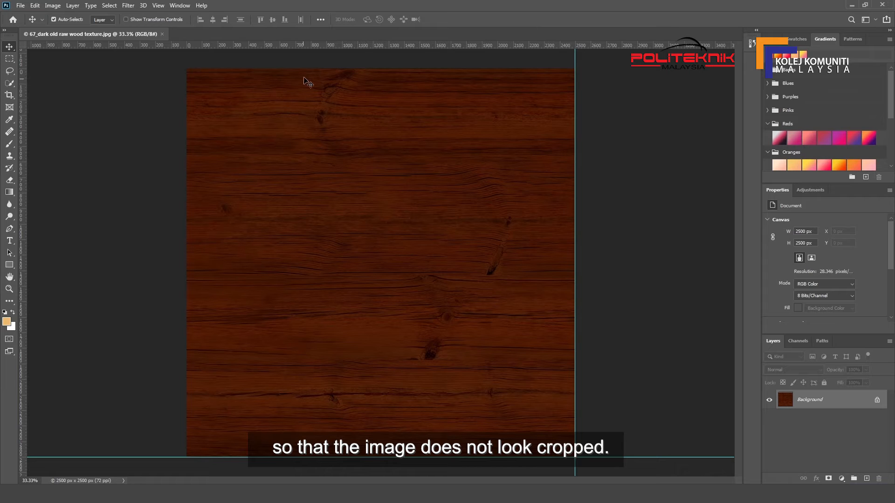
pyautogui.click(36, 6)
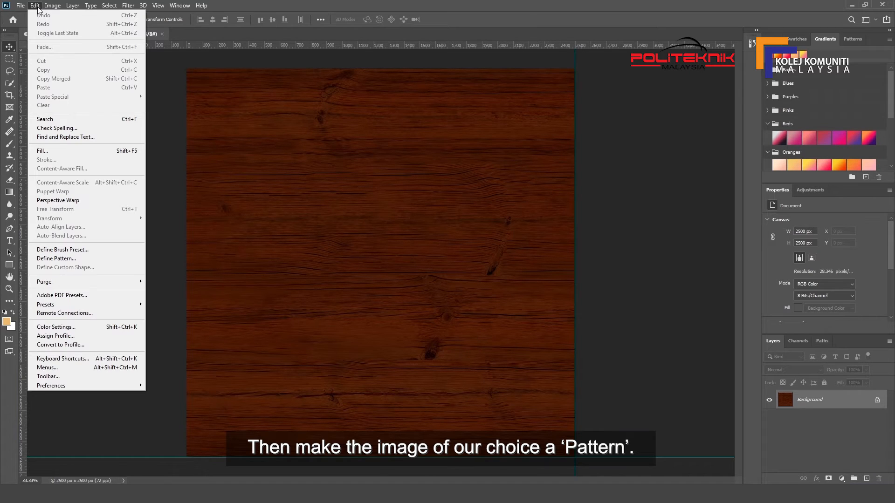
pyautogui.click(58, 258)
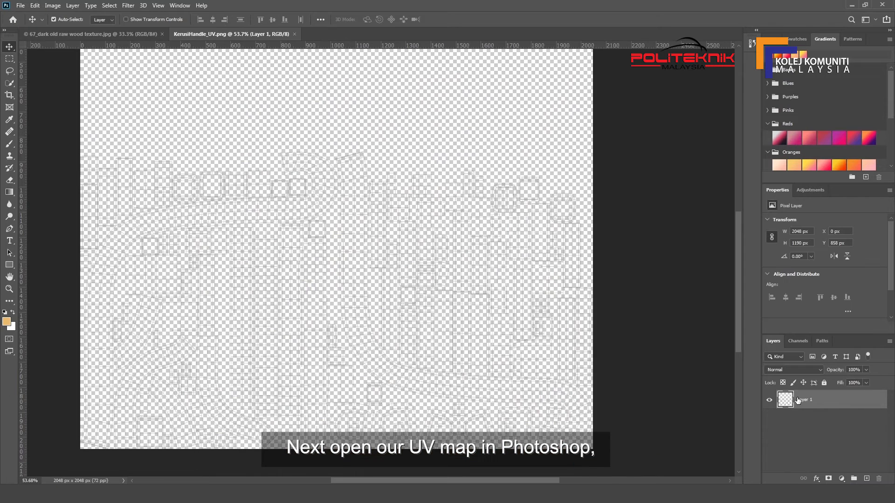
# Step: Add a 1 px black outside Stroke layer style to the UV wireframe layer of KerusiHandle_UV.png
pyautogui.rightClick(798, 400)
pyautogui.click(793, 17)
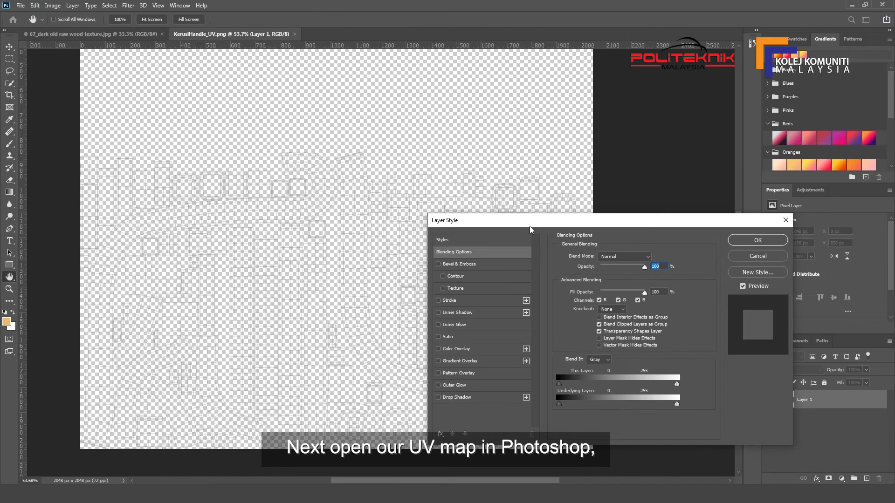
pyautogui.click(450, 301)
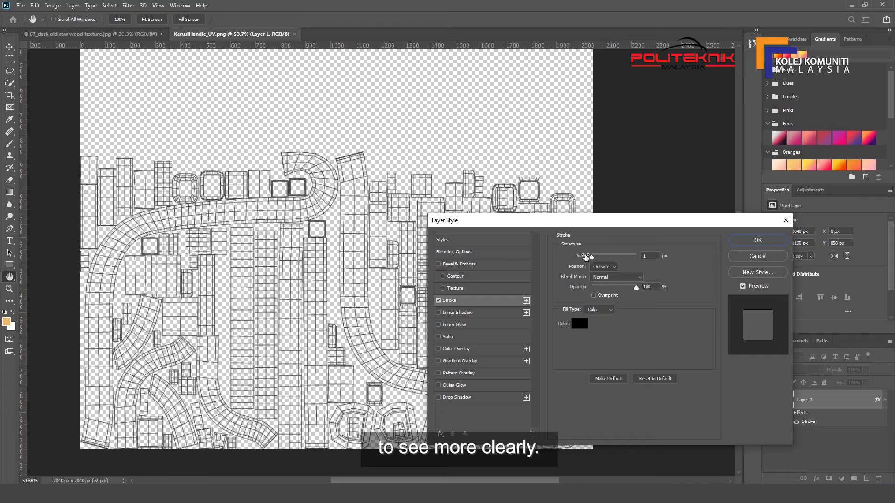
# Step: Create a Pattern fill layer with the dark wood pattern at 100% scale and place it beneath the UV wireframe layer
pyautogui.click(74, 5)
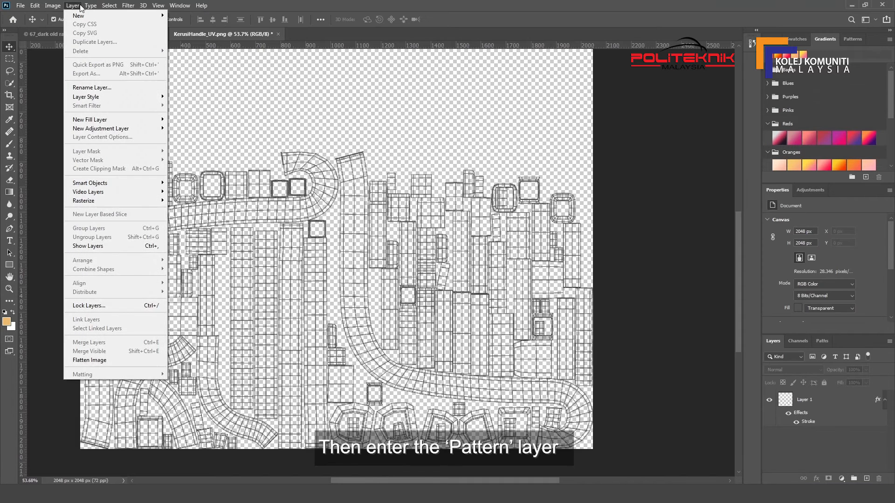
pyautogui.moveTo(130, 122)
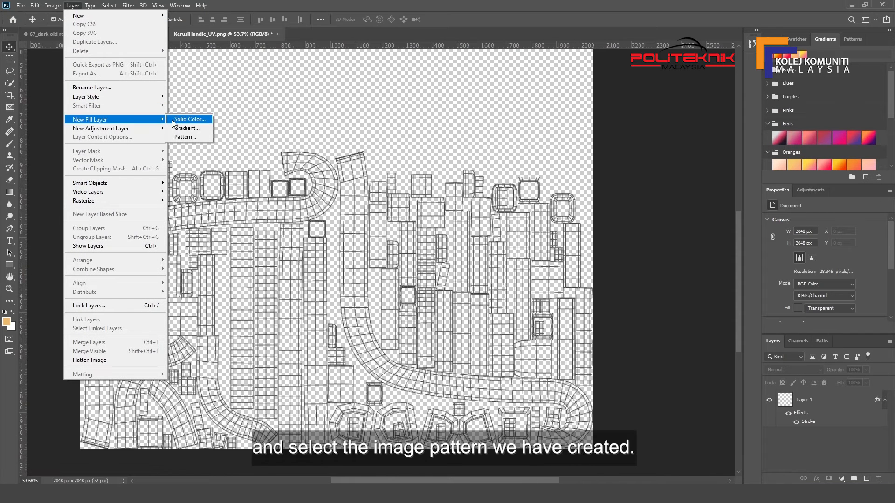
pyautogui.click(185, 137)
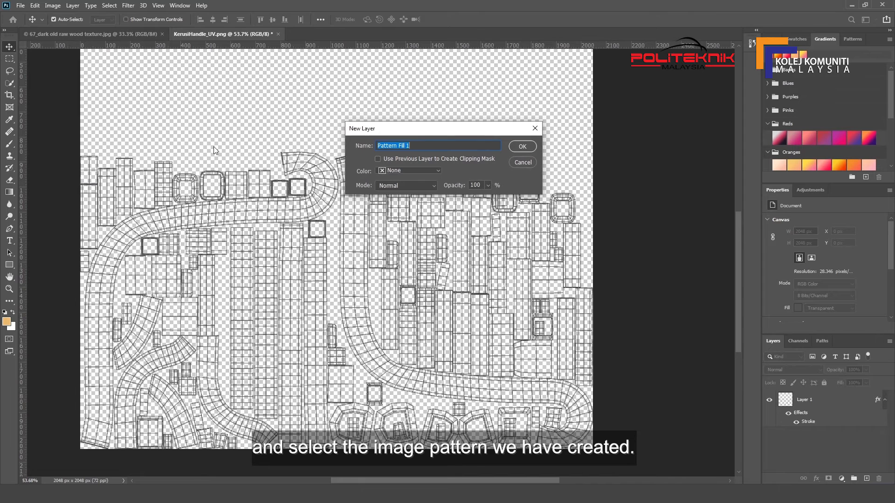
pyautogui.click(518, 145)
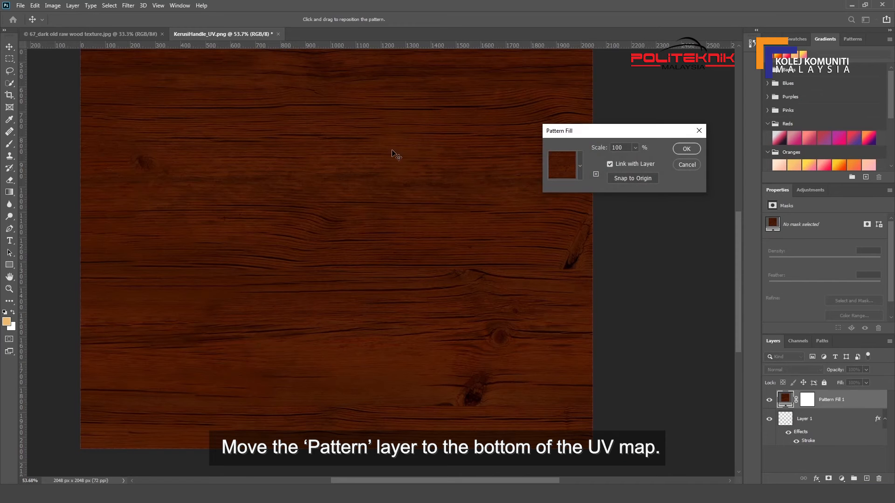
pyautogui.press('Return')
pyautogui.moveTo(830, 400); pyautogui.dragTo(823, 450)
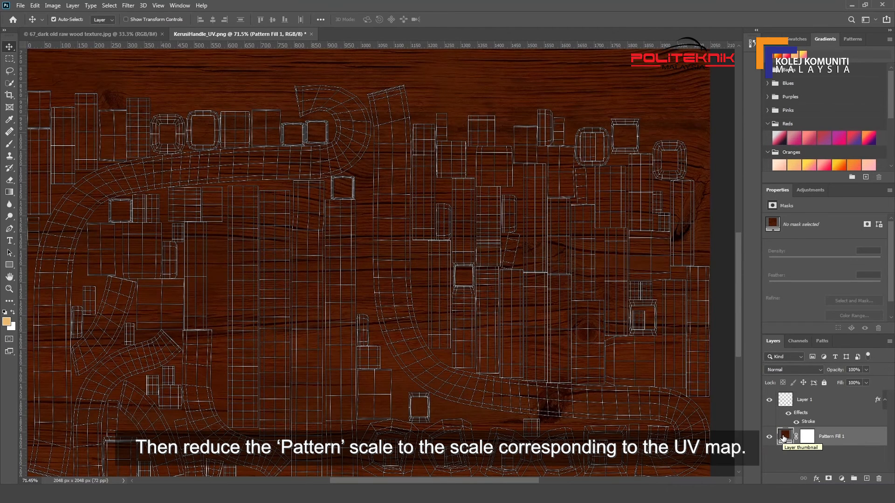
# Step: Reduce the wood pattern fill's scale so the grain suits the size of the UV shells
pyautogui.doubleClick(787, 437)
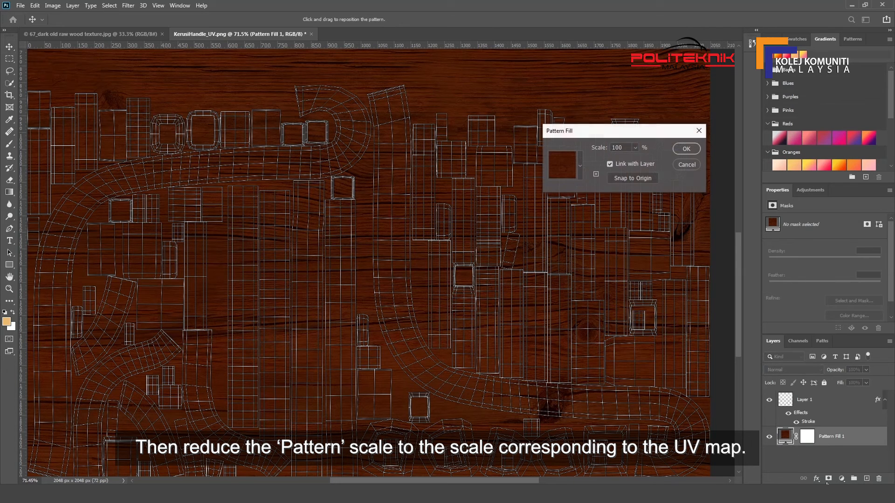
pyautogui.click(634, 148)
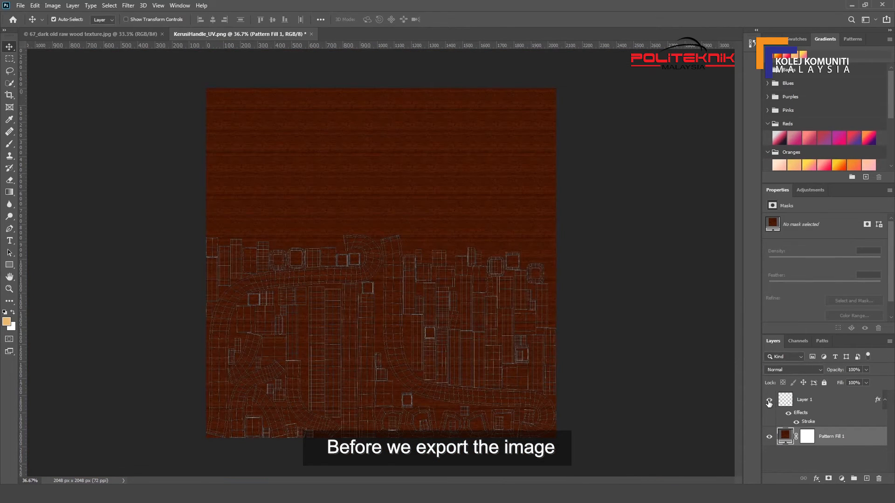
# Step: Hide the UV wireframe layer and save the wood pattern image in Photoshop format as Texture_Kayu.psd in the images folder
pyautogui.click(770, 401)
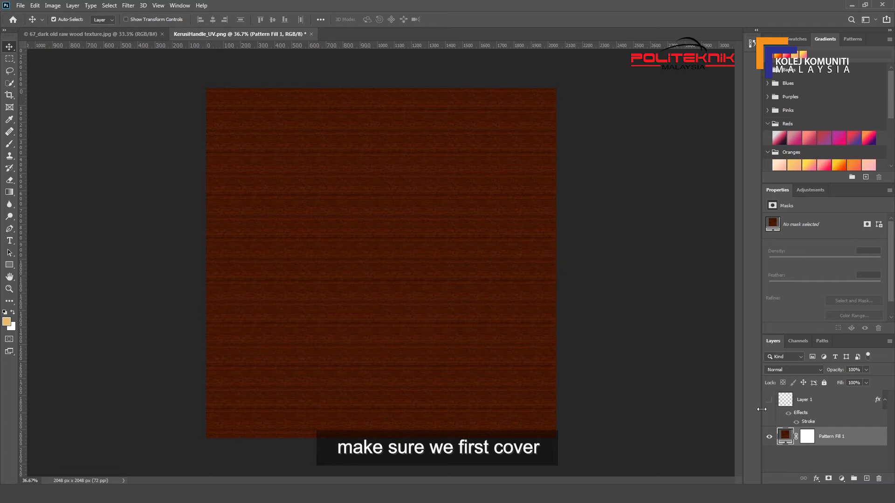
pyautogui.click(21, 6)
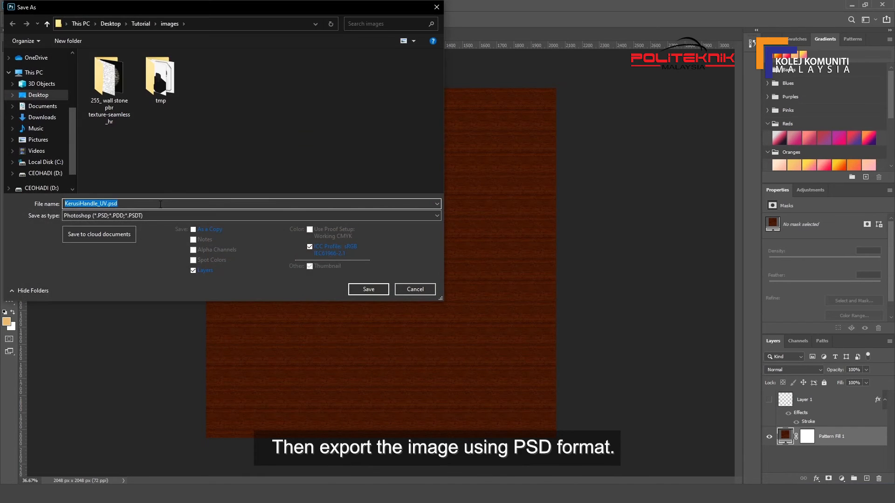
pyautogui.click(131, 216)
pyautogui.click(185, 215)
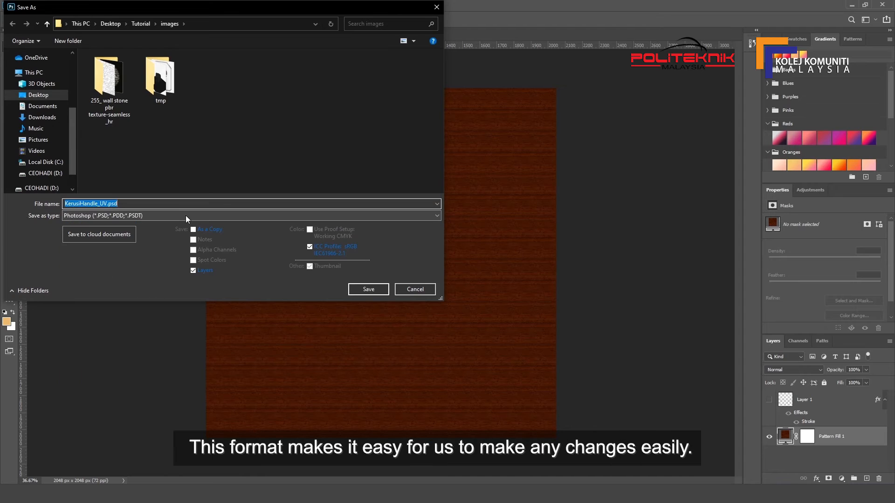
pyautogui.write('Te')
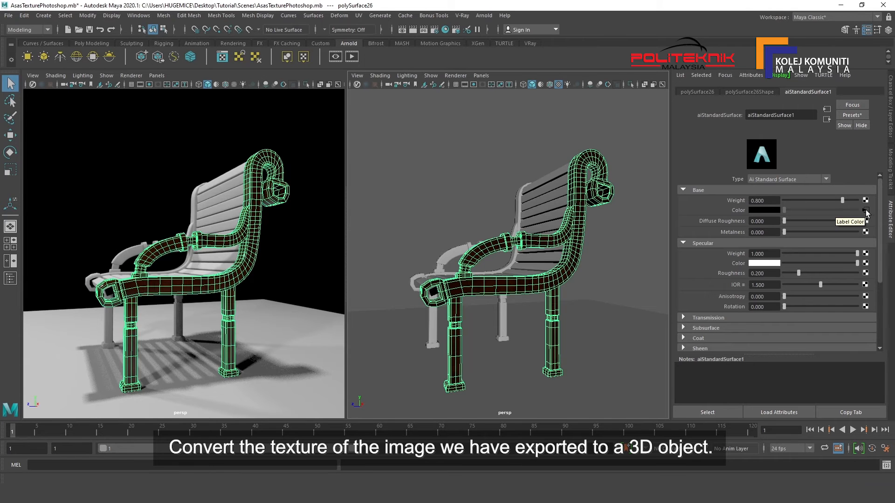
# Step: In Maya, replace the base color image of the chair frame's Arnold material with Texture_Kayu.psd
pyautogui.click(865, 210)
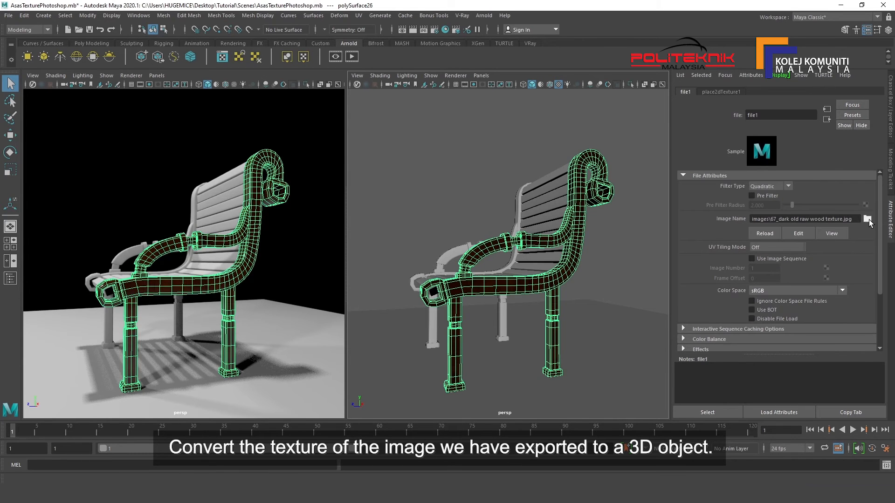
pyautogui.click(867, 219)
pyautogui.scroll(-1, 325, 197)
pyautogui.click(267, 321)
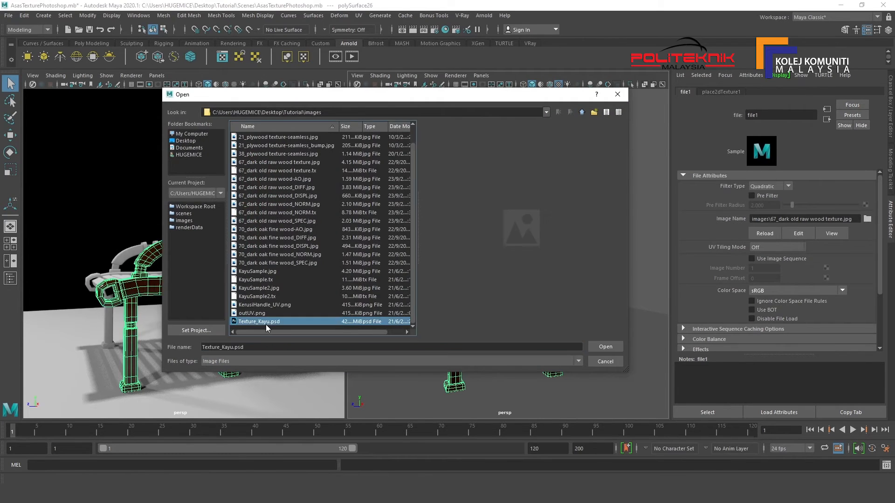
pyautogui.click(606, 347)
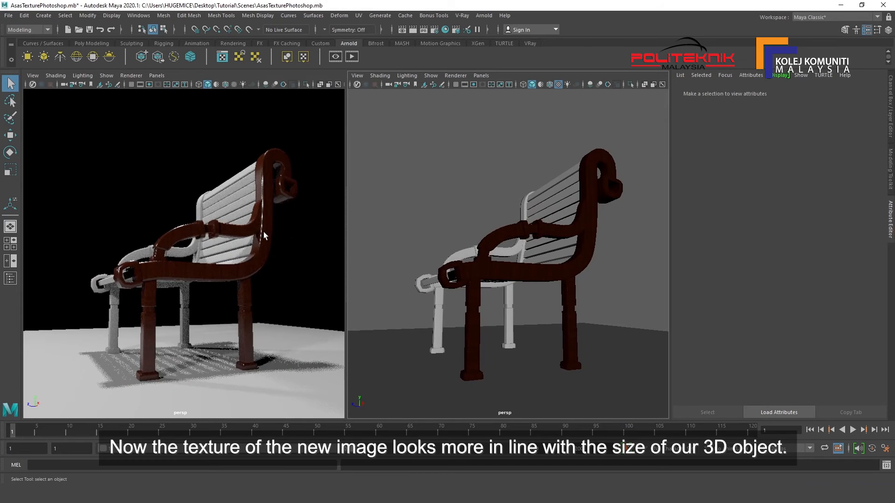
pyautogui.moveTo(253, 214)
pyautogui.keyDown('alt'); pyautogui.mouseDown()
pyautogui.moveTo(285, 216)
pyautogui.moveTo(275, 197)
pyautogui.mouseUp(); pyautogui.keyUp('alt')
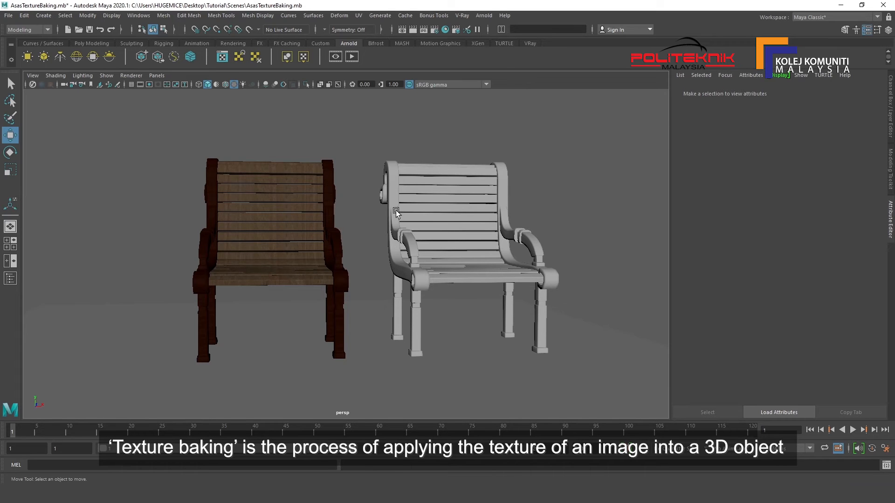
# Step: In the AsasTextureBaking.mb scene, switch to the Rendering menu set and open Transfer Maps
pyautogui.keyDown('alt'); pyautogui.moveTo(391, 199); pyautogui.dragTo(397, 204); pyautogui.keyUp('alt')
pyautogui.click(892, 131)
pyautogui.keyDown('alt'); pyautogui.moveTo(543, 205); pyautogui.dragTo(405, 219); pyautogui.keyUp('alt')
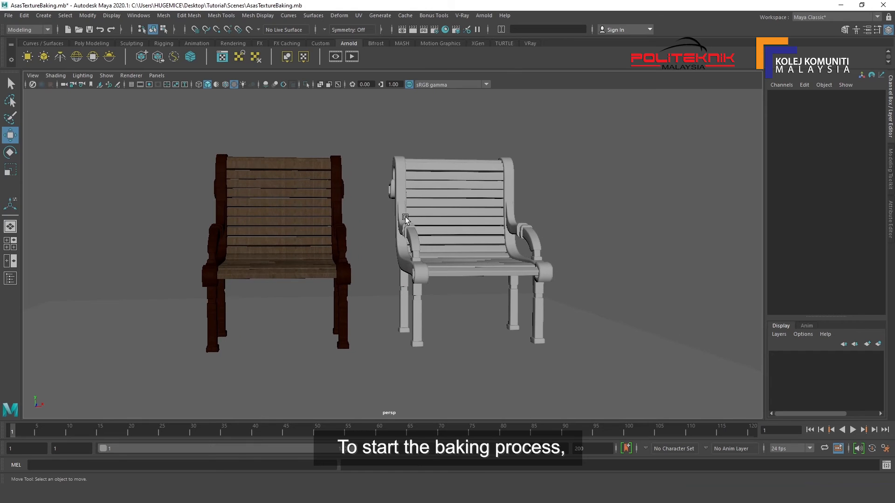
pyautogui.click(24, 33)
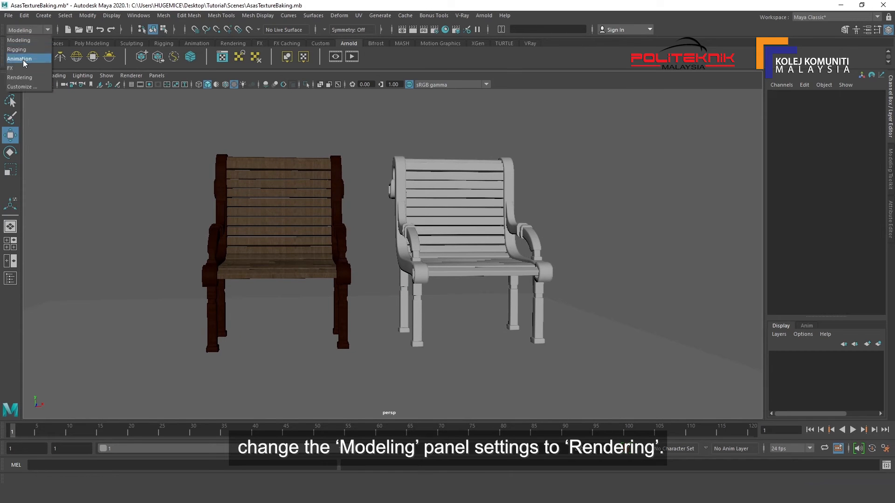
pyautogui.click(26, 82)
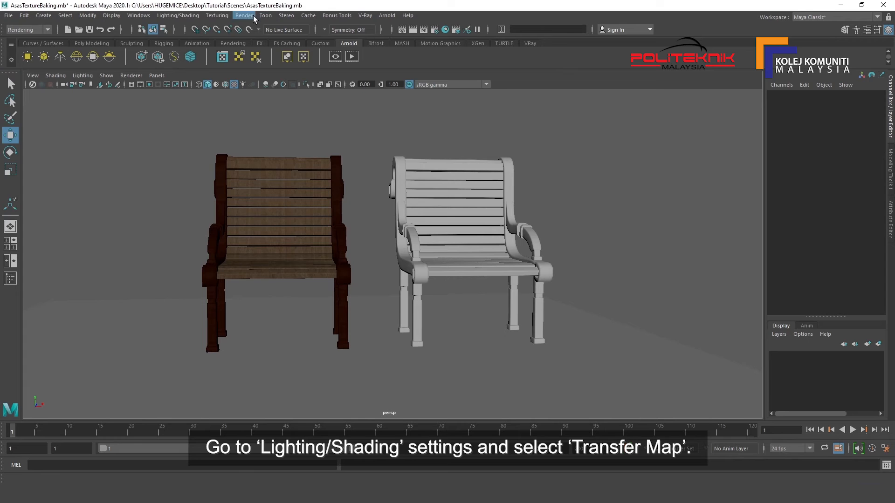
pyautogui.click(183, 16)
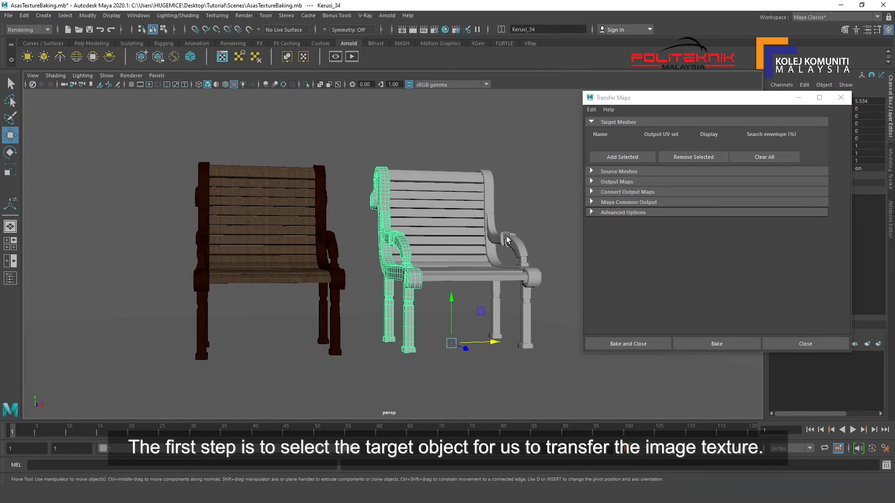
# Step: Add the untextured chair's Kerusi_34 side frame as target mesh and the textured chair's matching Kerusi_12 frame as source mesh
pyautogui.keyDown('alt'); pyautogui.moveTo(478, 211); pyautogui.dragTo(475, 226); pyautogui.keyUp('alt')
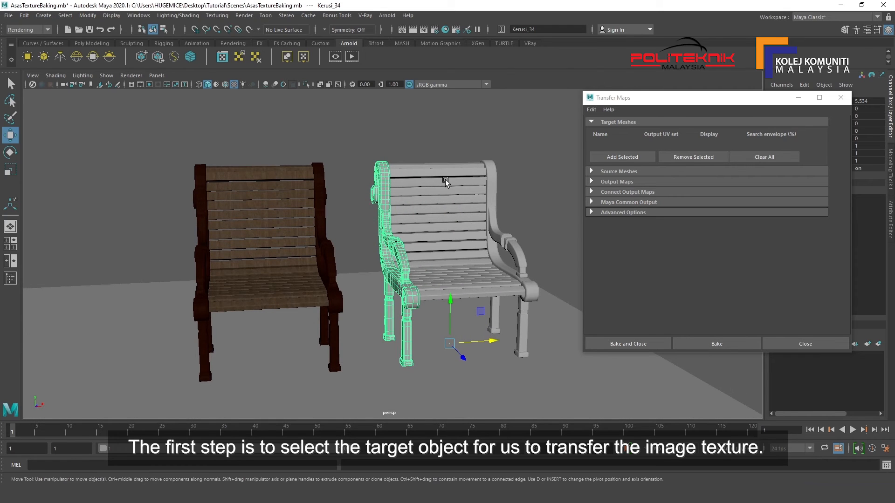
pyautogui.keyDown('alt'); pyautogui.moveTo(413, 238); pyautogui.dragTo(425, 232); pyautogui.keyUp('alt')
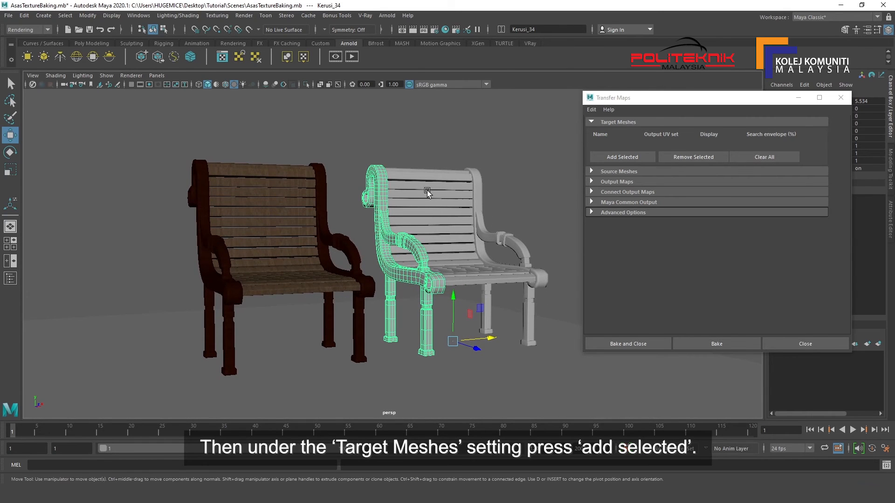
pyautogui.click(632, 158)
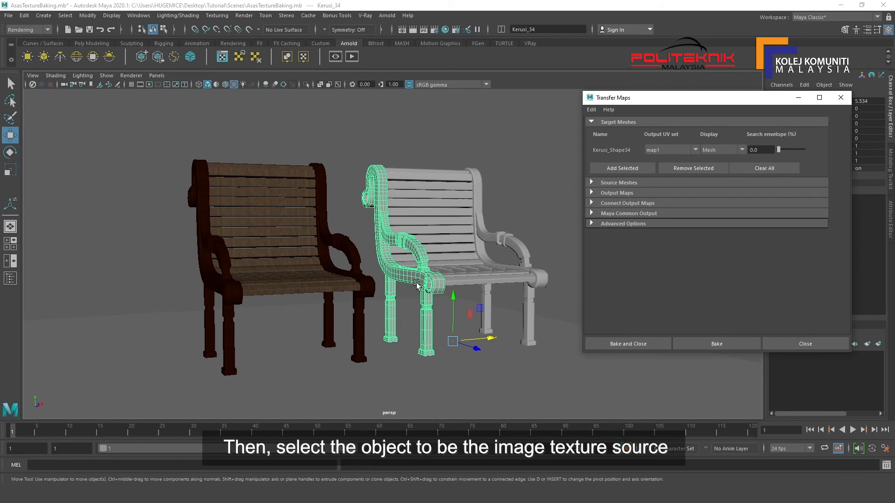
pyautogui.click(604, 183)
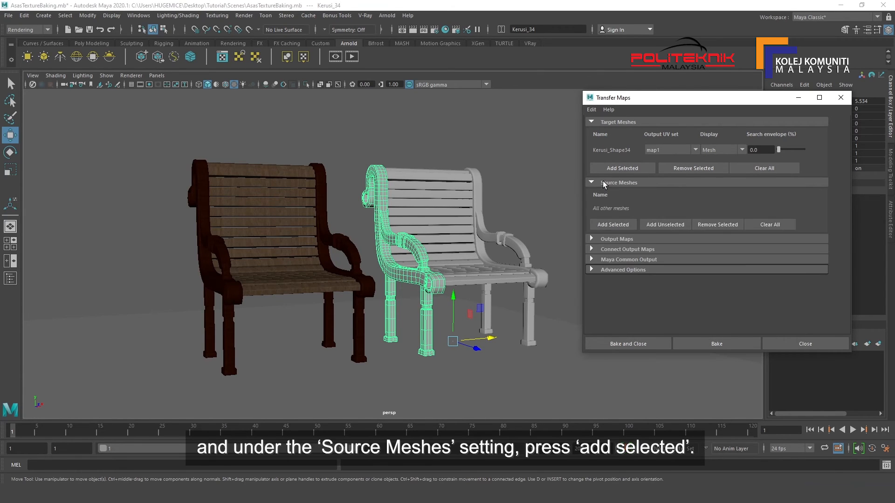
pyautogui.click(203, 173)
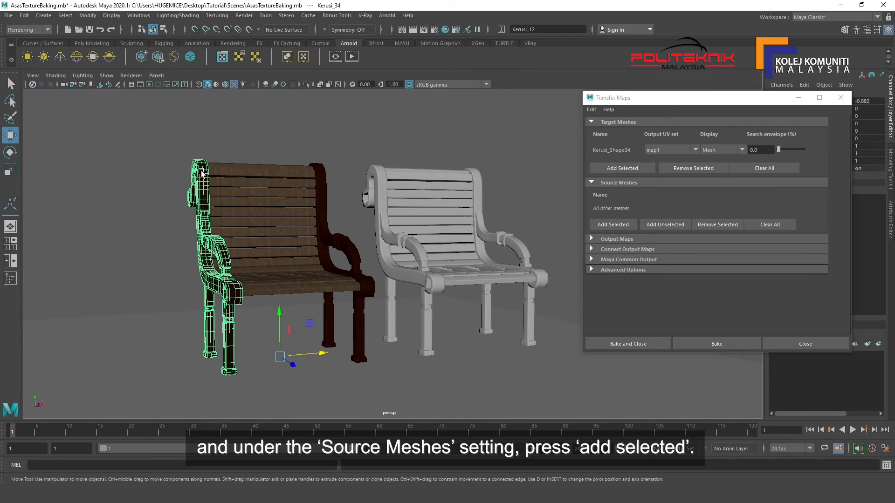
pyautogui.click(614, 224)
# Step: Add a Diffuse output map named KerusiHandle_texture01 in the Scenes folder, using the JPEG file format
pyautogui.click(612, 239)
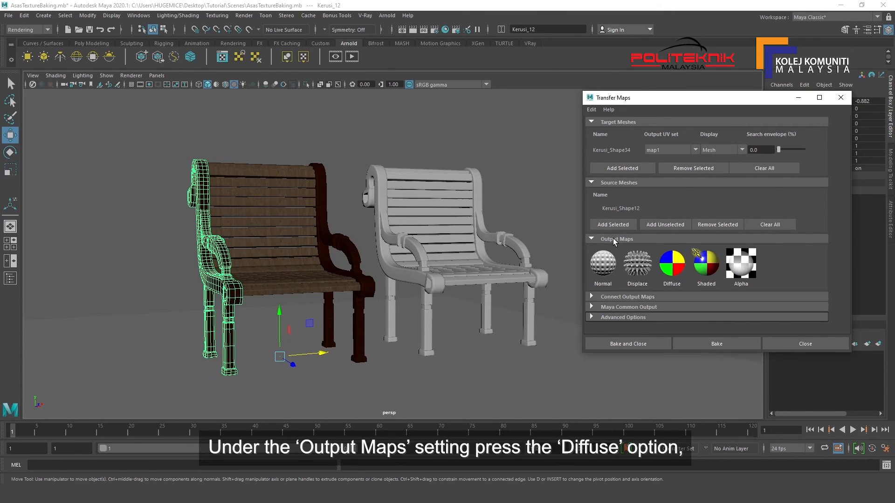
pyautogui.click(672, 263)
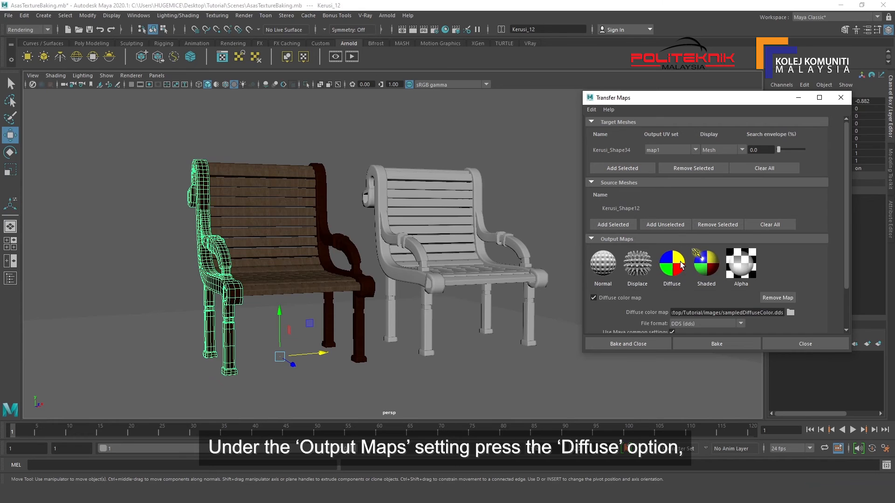
pyautogui.scroll(-1, 756, 285)
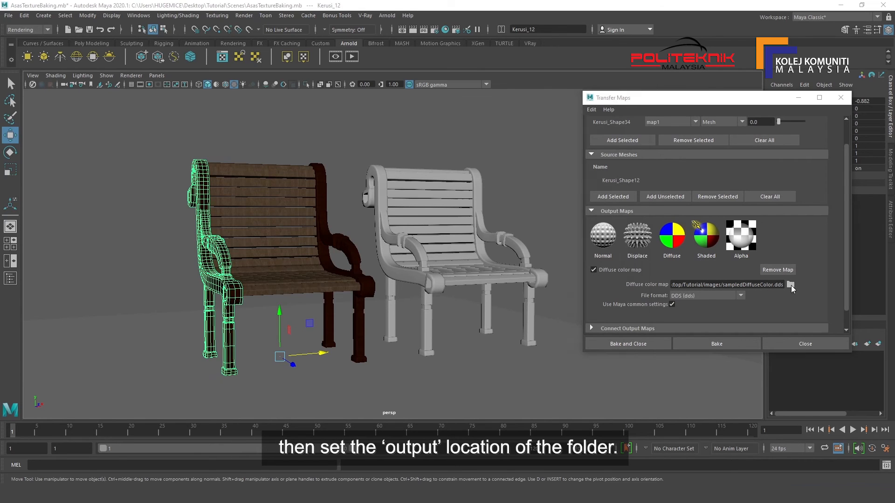
pyautogui.click(791, 284)
pyautogui.click(347, 338)
pyautogui.write('KerusiHandle_texture01')
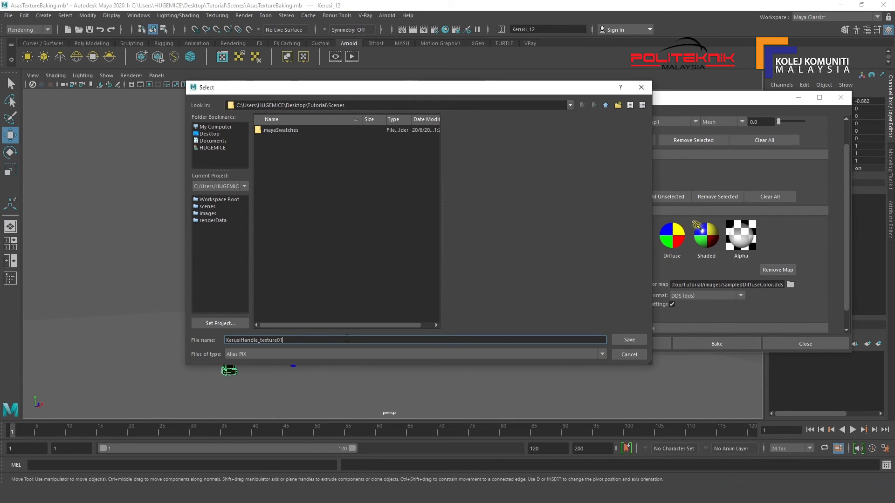
pyautogui.press('Return')
pyautogui.click(725, 299)
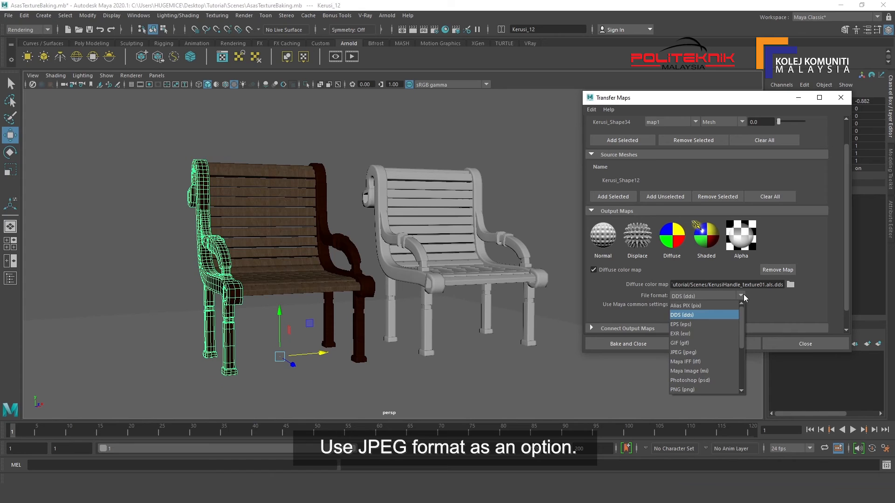
pyautogui.click(691, 349)
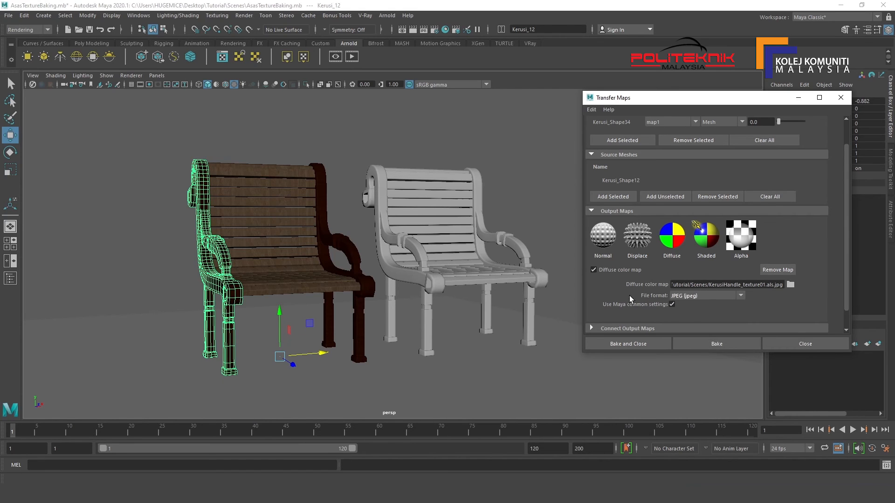
# Step: Set the map width and height in the Maya common output settings to 2048
pyautogui.scroll(-1, 610, 282)
pyautogui.click(616, 306)
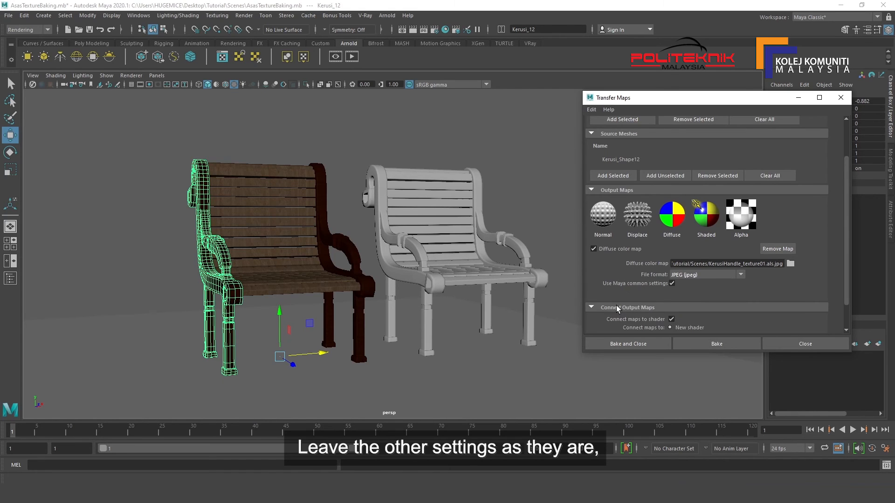
pyautogui.scroll(-1, 643, 289)
pyautogui.click(662, 318)
pyautogui.scroll(-3, 690, 280)
pyautogui.moveTo(691, 223); pyautogui.dragTo(648, 221)
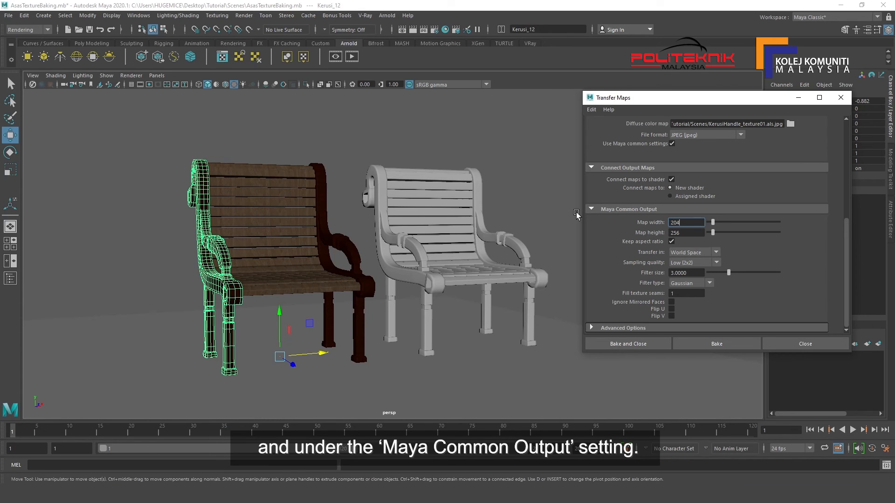
pyautogui.click(695, 235)
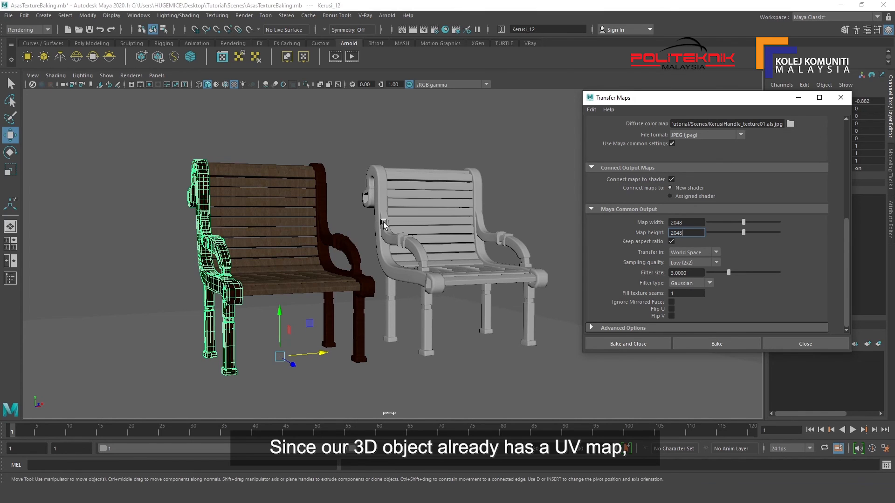
# Step: Set the maps to transfer in UV Space, then bake the diffuse map and close Transfer Maps
pyautogui.click(716, 253)
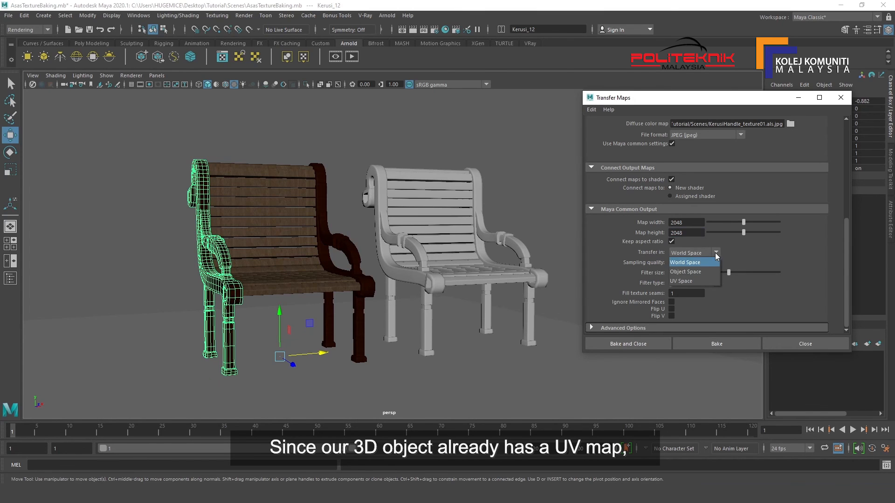
pyautogui.click(690, 281)
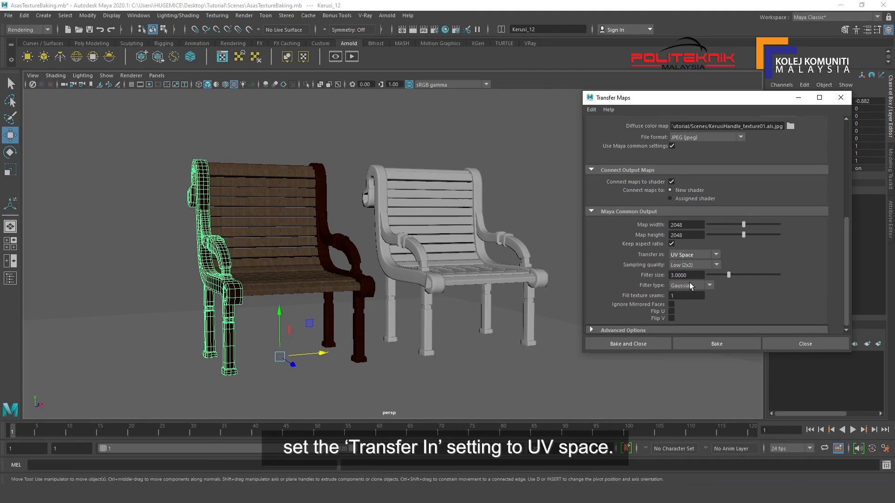
pyautogui.click(651, 345)
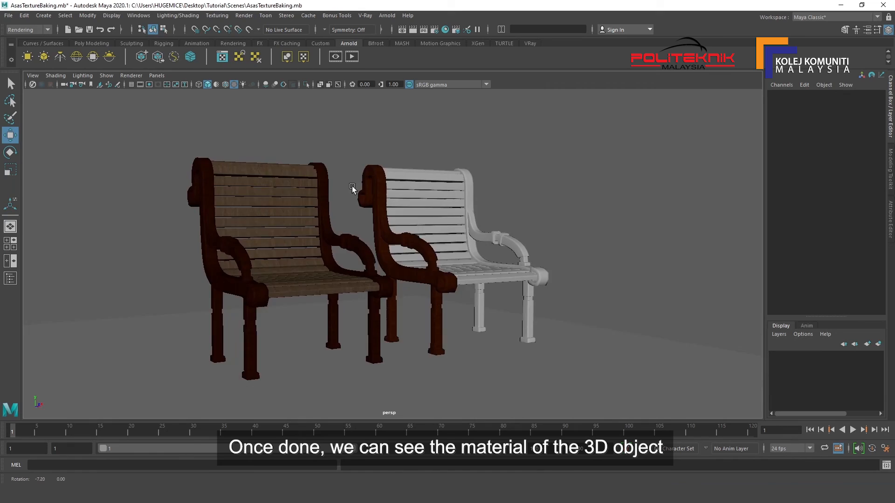
# Step: Compare the baked side frame with the textured source frame up close
pyautogui.keyDown('alt'); pyautogui.moveTo(355, 190); pyautogui.dragTo(378, 195); pyautogui.keyUp('alt')
pyautogui.click(259, 239)
pyautogui.scroll(5, 332, 226)
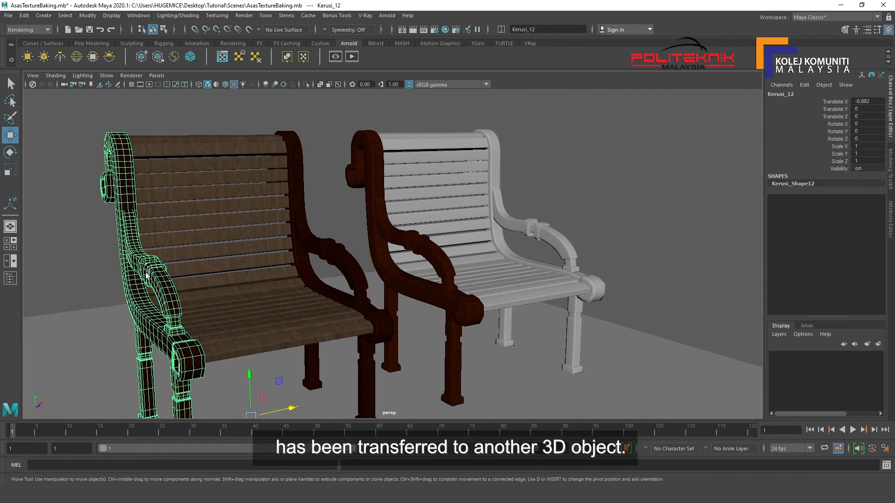
pyautogui.click(375, 143)
pyautogui.keyDown('alt'); pyautogui.moveTo(375, 143); pyautogui.dragTo(399, 185); pyautogui.keyUp('alt')
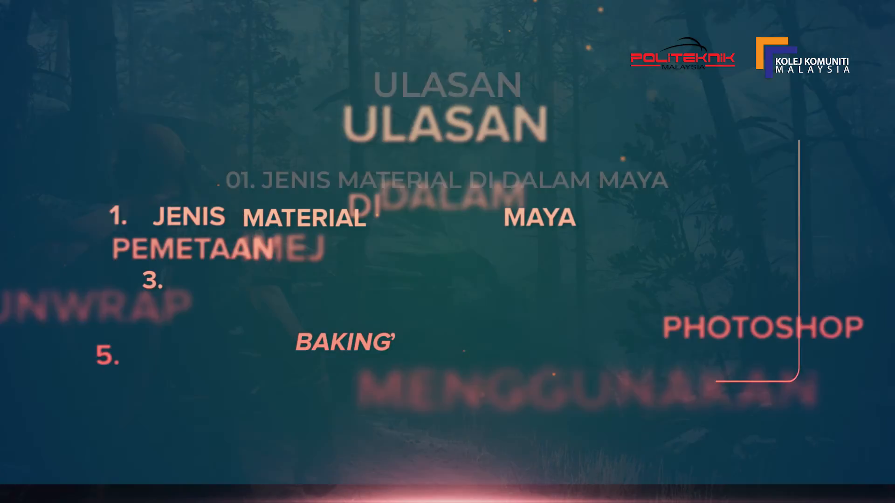